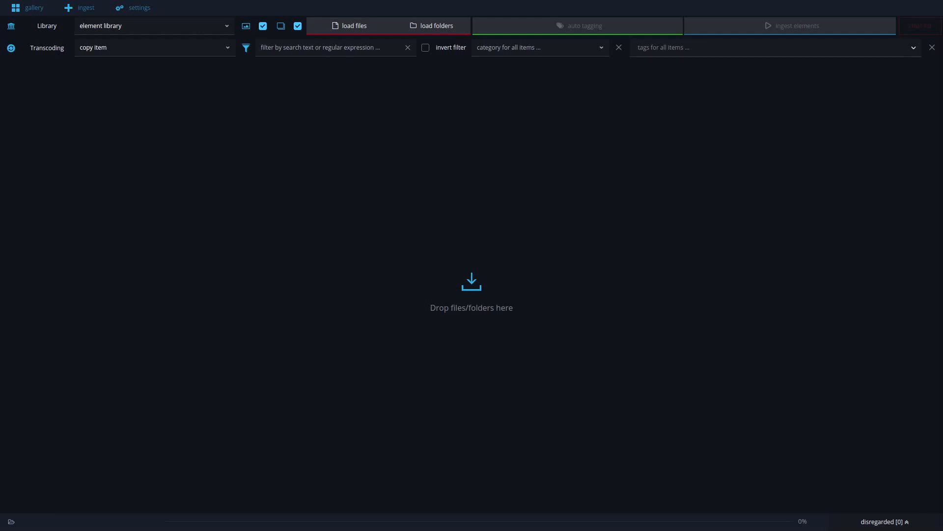
Load the EXR sequence folder and all movie files from /mnt/server/library/source into the ingest list.
key("alt+Tab")
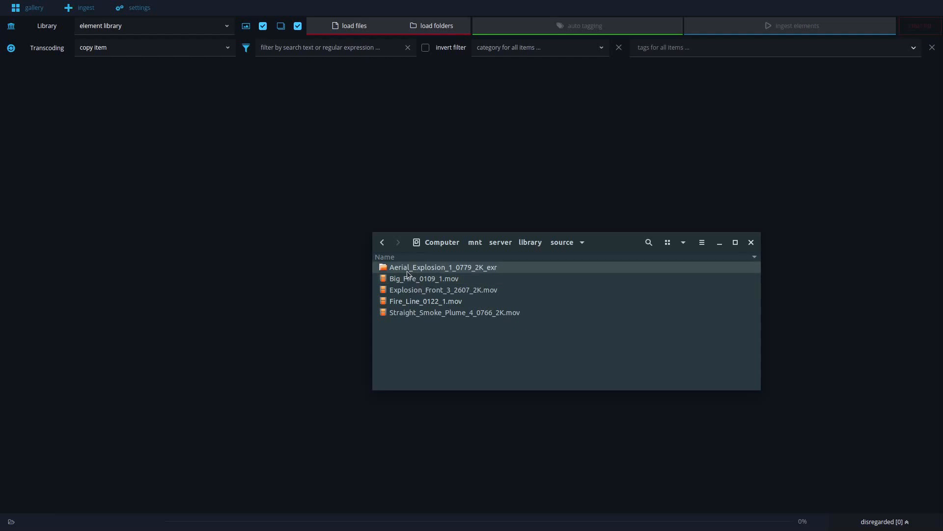
double_click(429, 268)
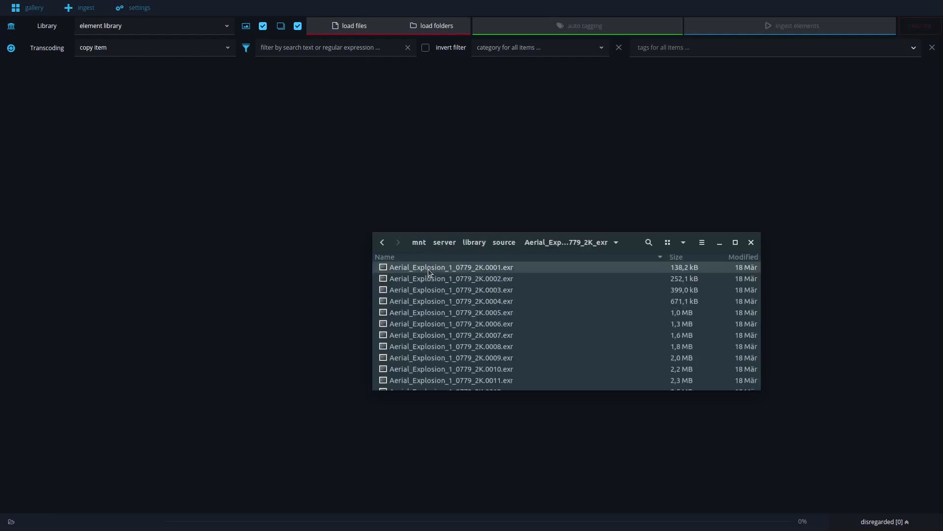
key("alt+Left")
left_click(450, 302)
key("ctrl+a")
left_click_drag(451, 306, 201, 339)
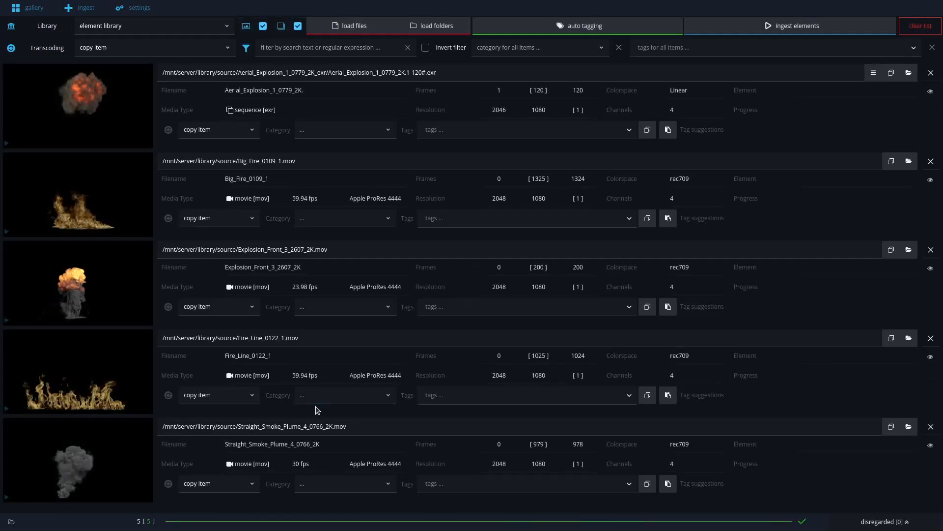
Set the category of Aerial_Explosion_1_0779_2K to aerial explosion and add the aerial explosion tag.
left_click(341, 131)
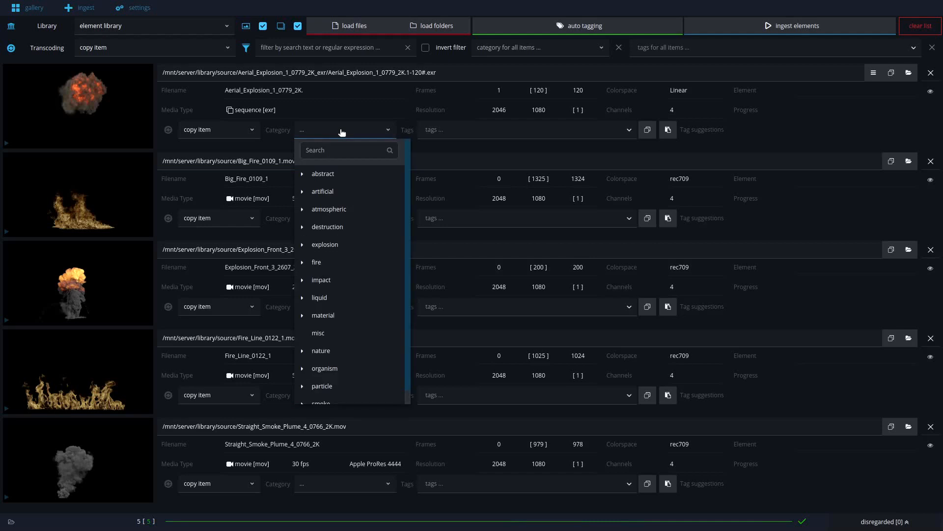
left_click(303, 244)
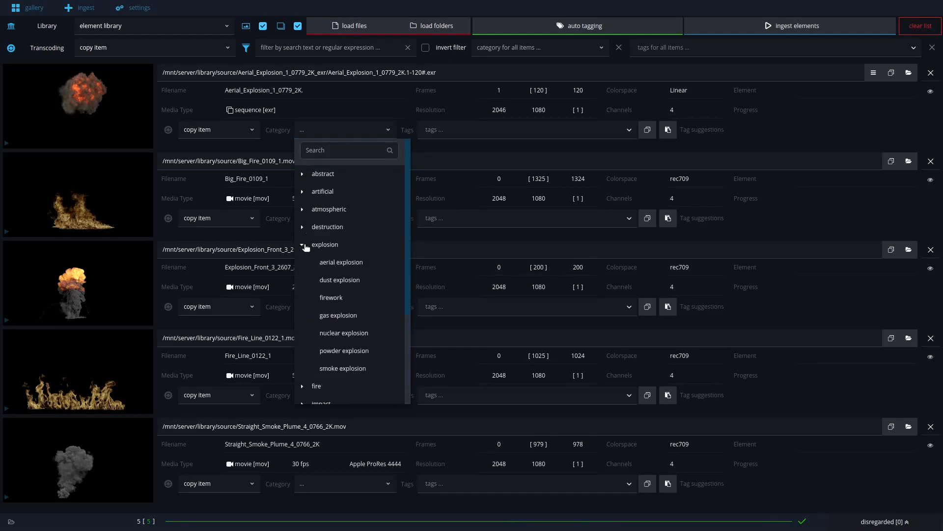
left_click(380, 263)
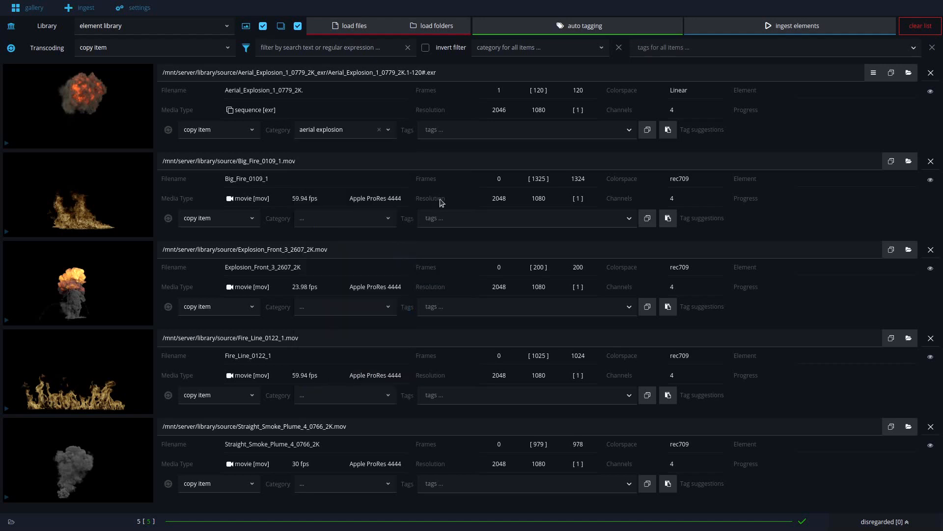
left_click(469, 130)
type("aer")
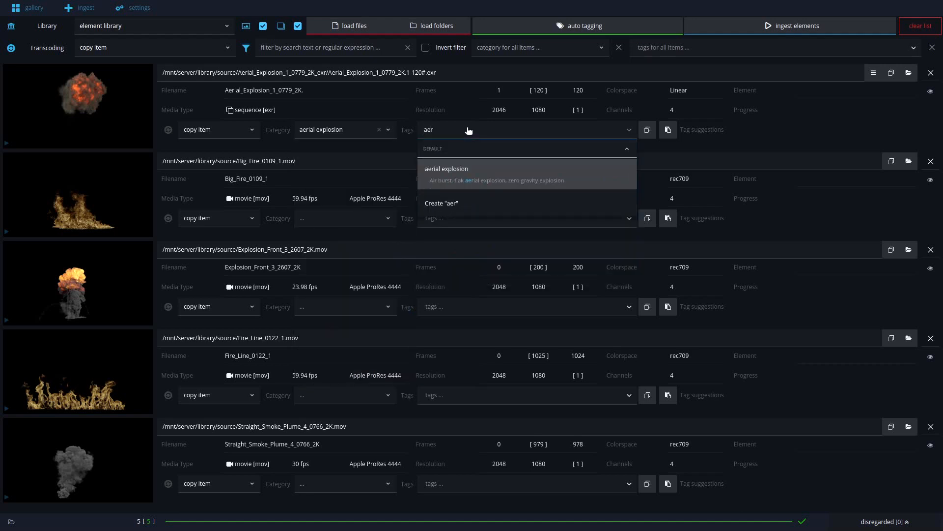
left_click(475, 181)
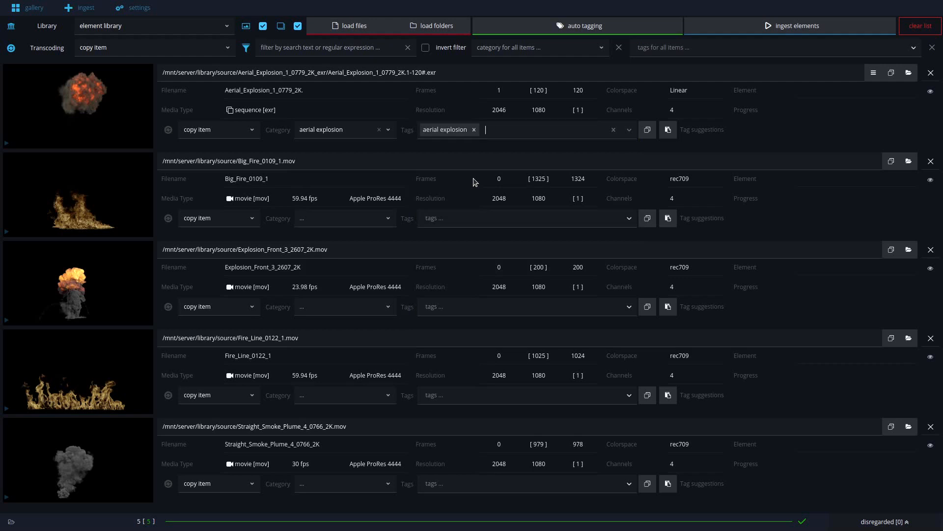
Remove the aerial explosion tag from the sequence and add it again by searching for its synonym "zero".
left_click(474, 131)
type("zero")
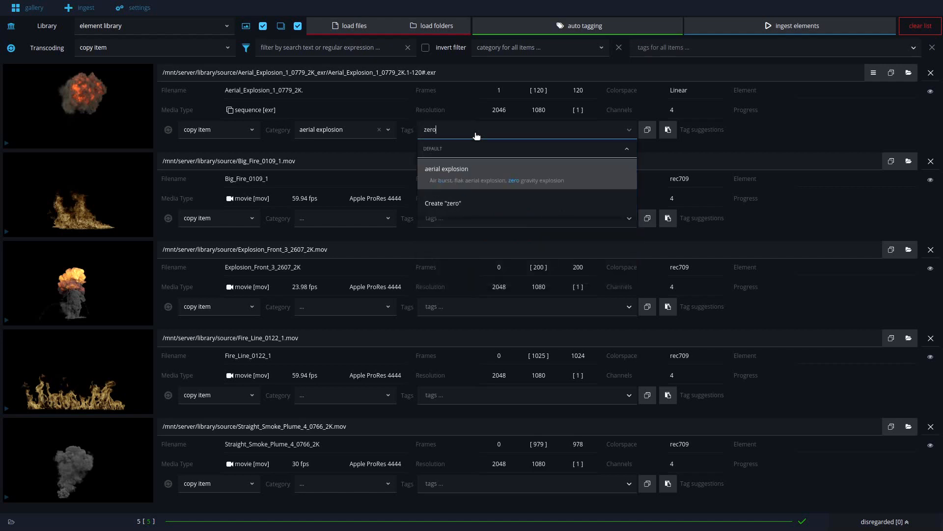
left_click(535, 186)
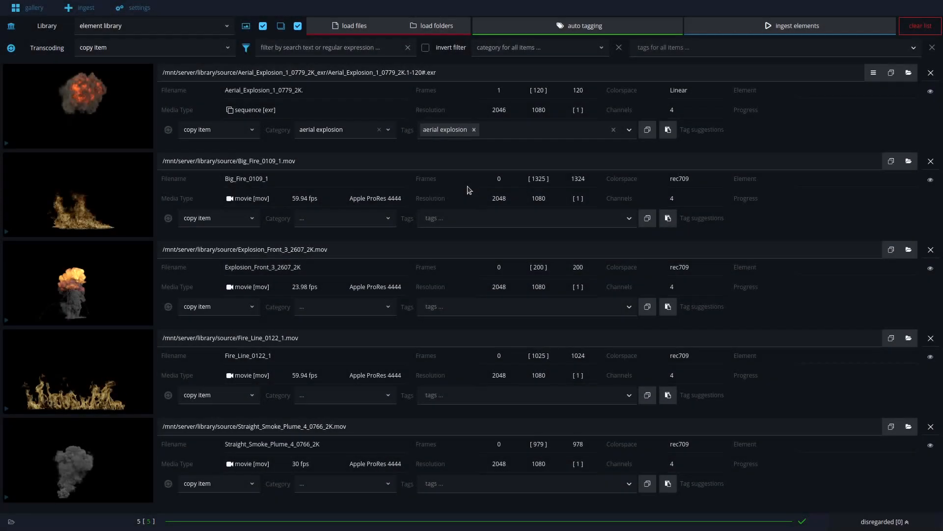
Set the category of Big_Fire_0109_1 to fire.
left_click(344, 218)
type("fire")
left_click(334, 297)
Tag Big_Fire_0109_1 with fire, flame and bottom, and copy those tags to Fire_Line_0122_1.
left_click(477, 224)
type("fire")
key("Return")
type("flame")
key("Return")
type("bottom")
key("Return")
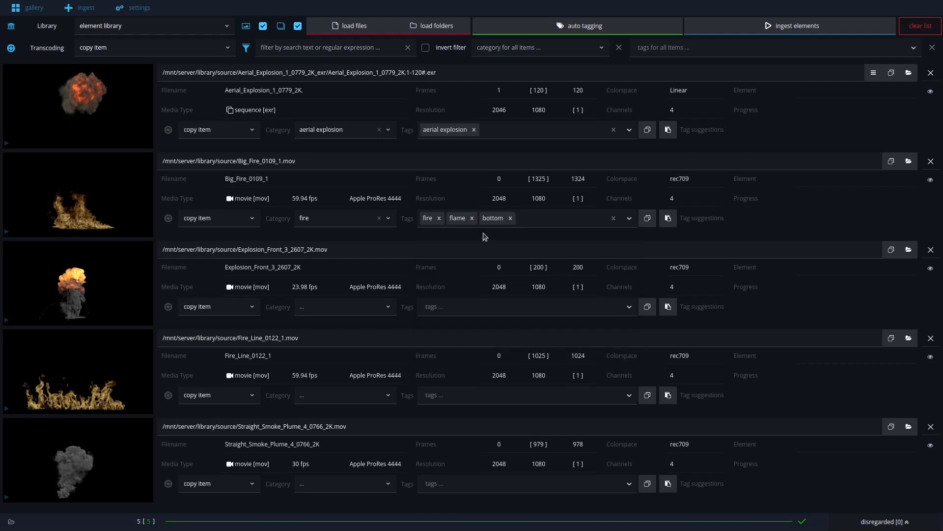
left_click(647, 220)
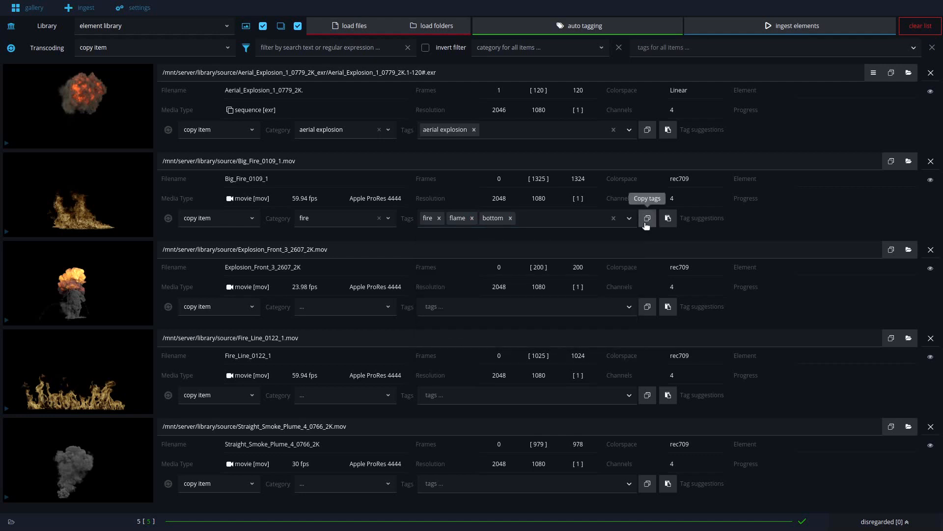
left_click(670, 397)
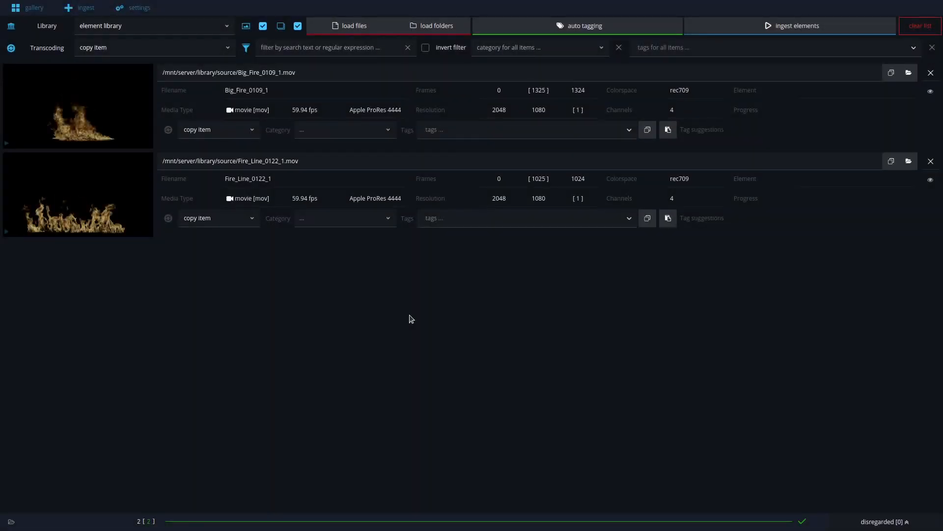
Assign the fire category to all items in the ingest list at once.
left_click(540, 54)
left_click(524, 69)
type("fire")
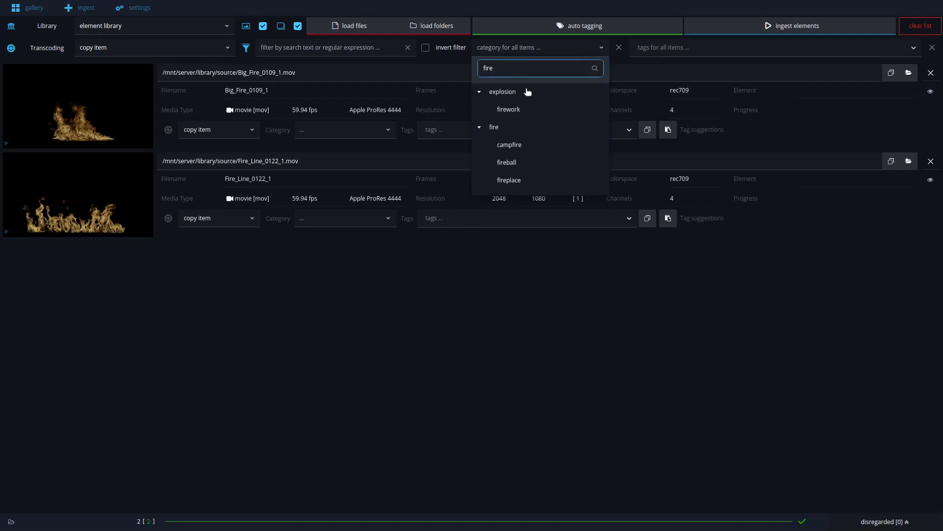
left_click(527, 127)
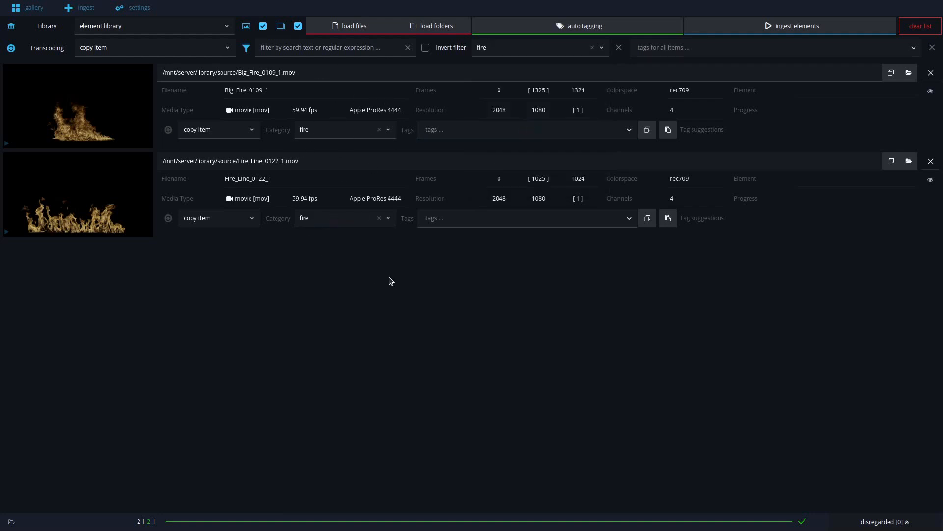
Add the tags fire, flame and bottom to all items in the ingest list at once.
left_click(714, 54)
type("fire")
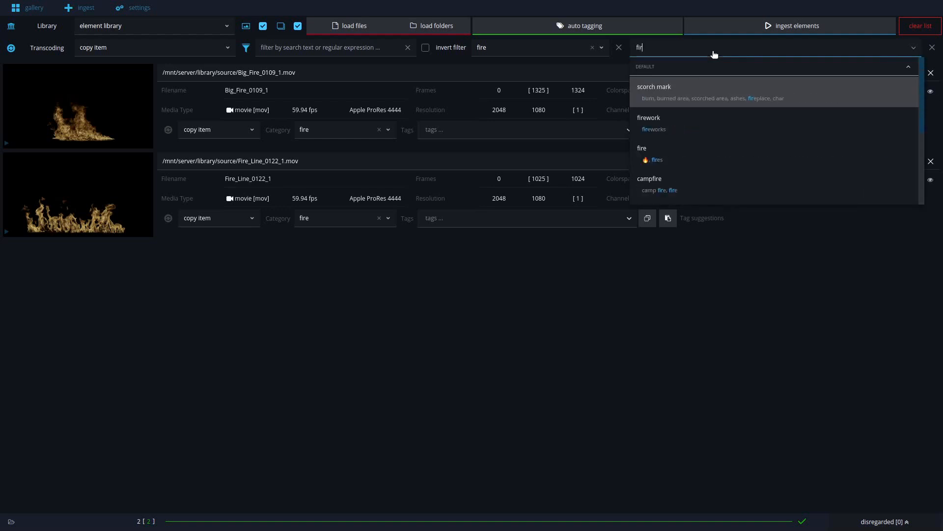
left_click(682, 146)
type("flame")
key("Return")
type("bottom")
key("Return")
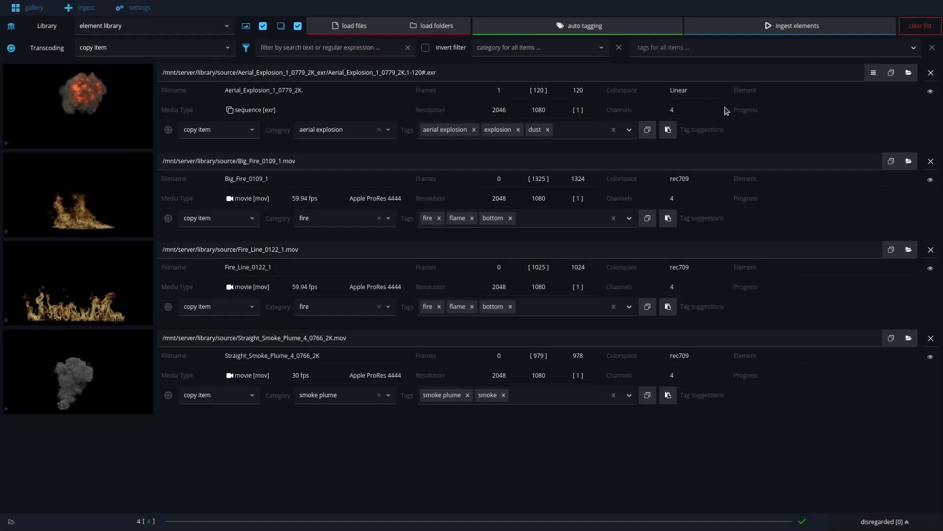
Create a new tag "some vendor" and apply it to all items in the list.
left_click(703, 53)
type("som")
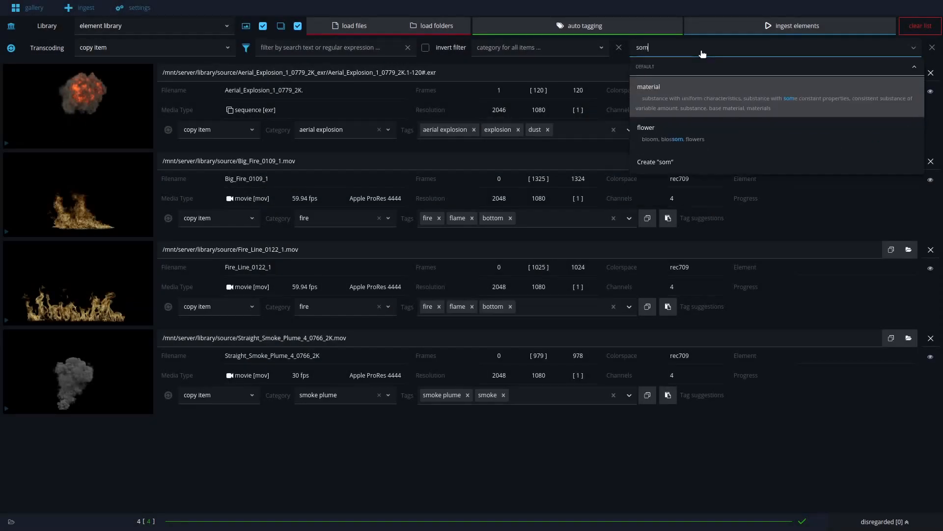
type("e vendor")
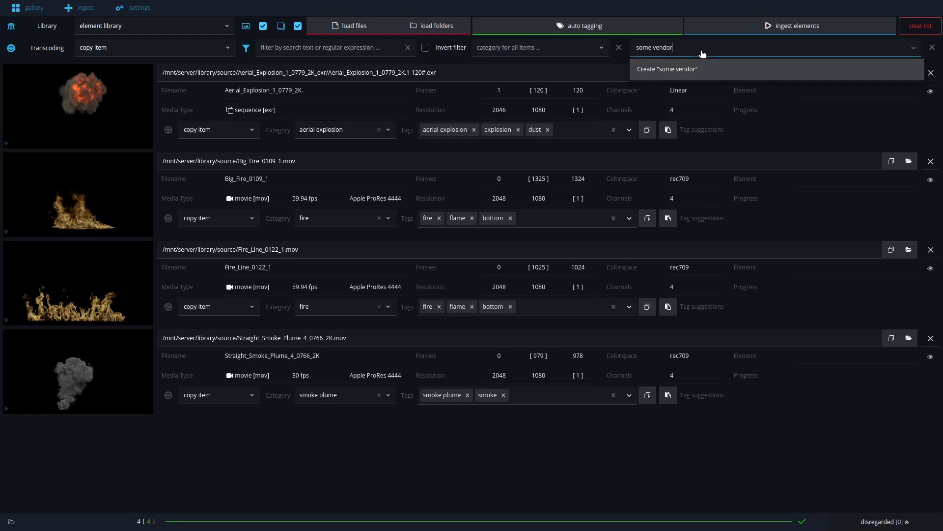
left_click(727, 66)
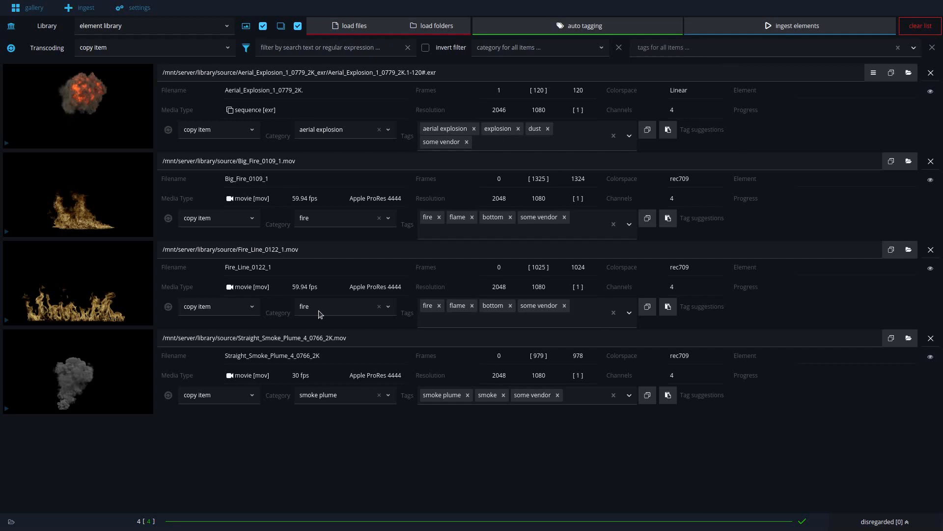
Clear the categories and the tags of all items in the ingest list.
left_click(621, 48)
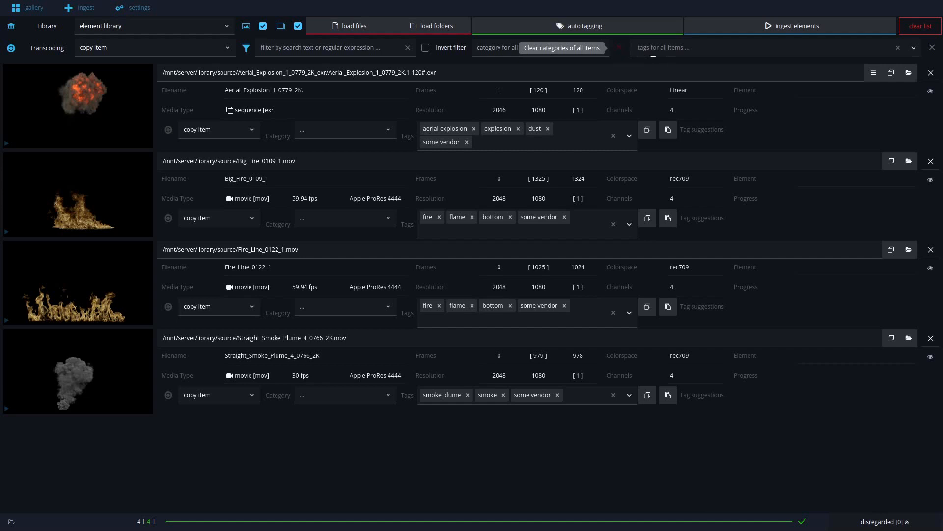
left_click(933, 51)
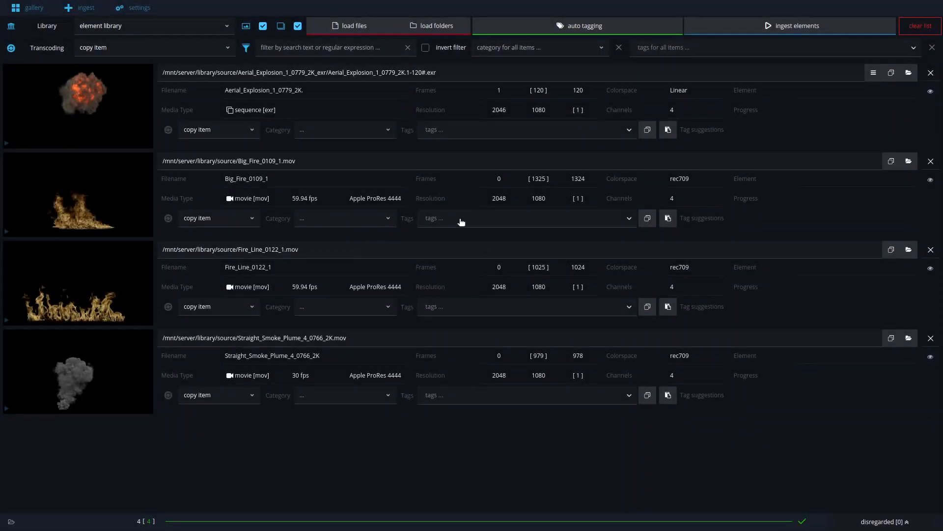
Select Big_Fire_0109_1 and Fire_Line_0122_1 together and set their category to fire.
left_click(461, 193, "ctrl")
left_click(465, 278, "ctrl")
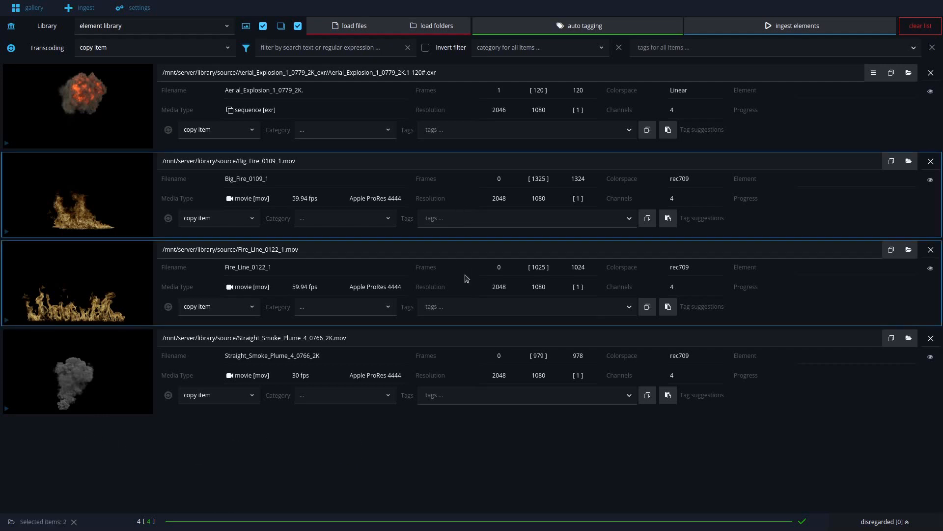
left_click(366, 218)
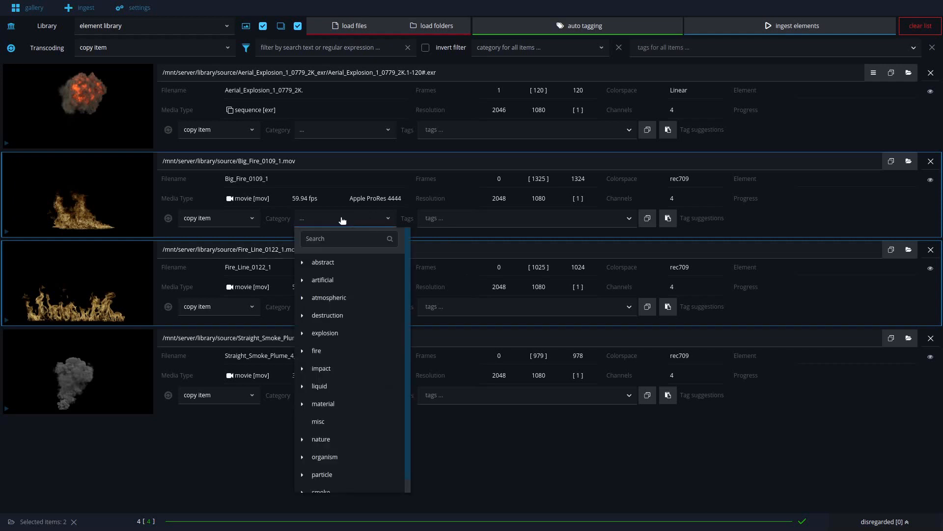
type("fire")
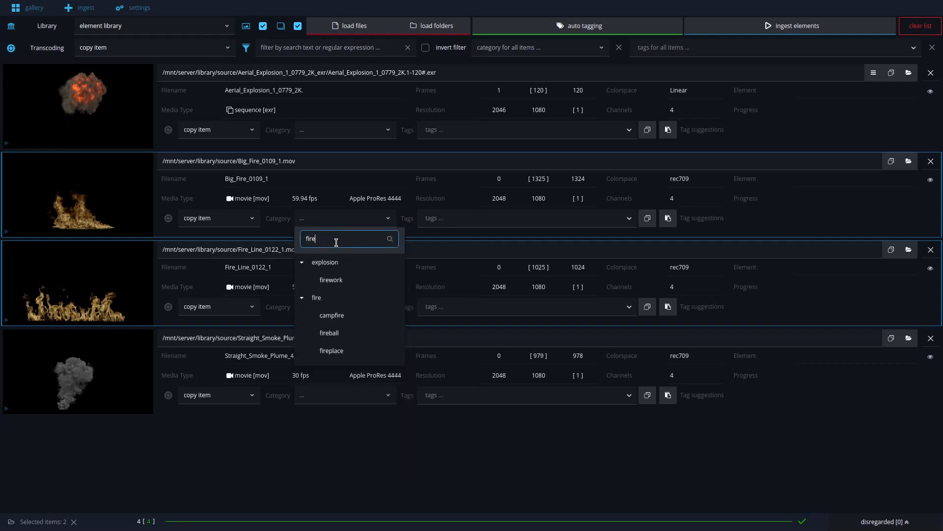
left_click(334, 298)
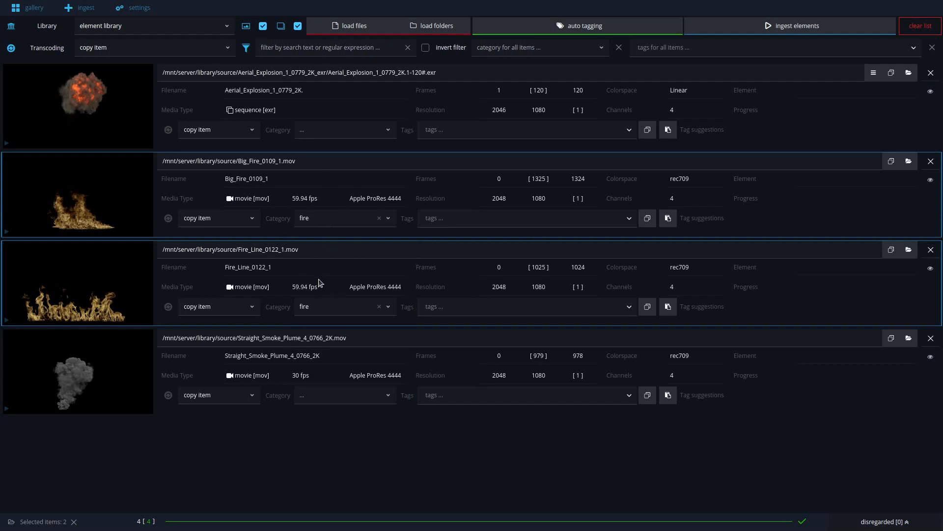
Choose copy item as transcoding for the two selected fire clips and add the fire tag to them.
left_click(224, 220)
left_click(220, 241)
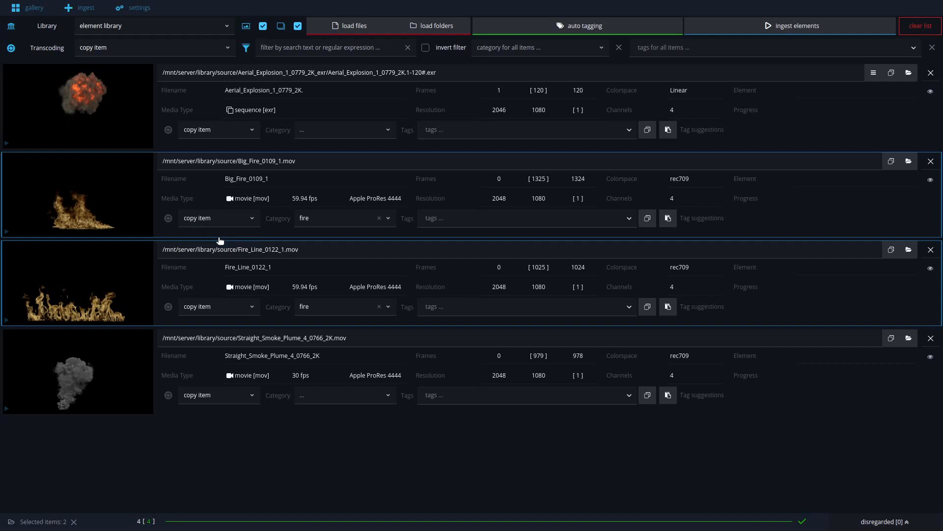
left_click(317, 217)
left_click(459, 218)
type("fire")
left_click(471, 323)
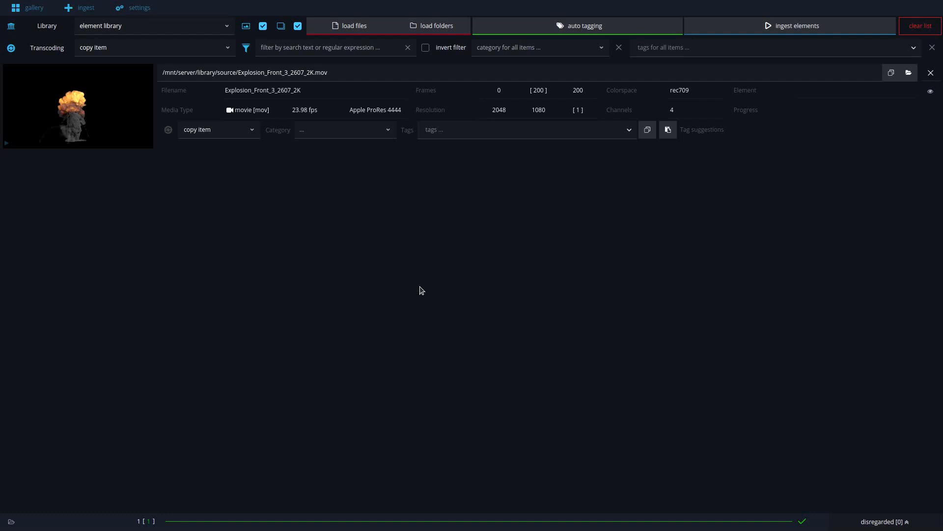
Copy the source path of Explosion_Front_3_2607_2K.mov and reveal the file in the file explorer.
left_click(462, 109)
left_click(462, 108)
left_click_drag(331, 73, 163, 75)
left_click(348, 74)
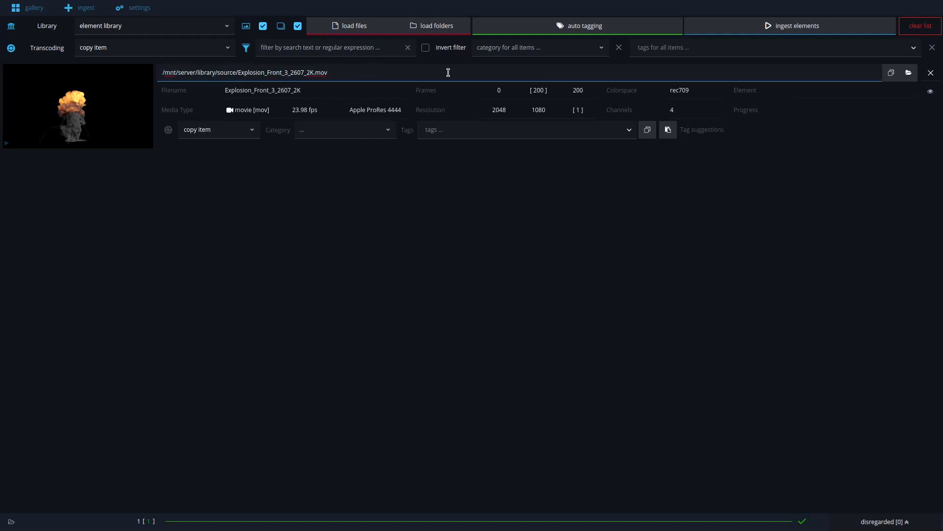
left_click(892, 75)
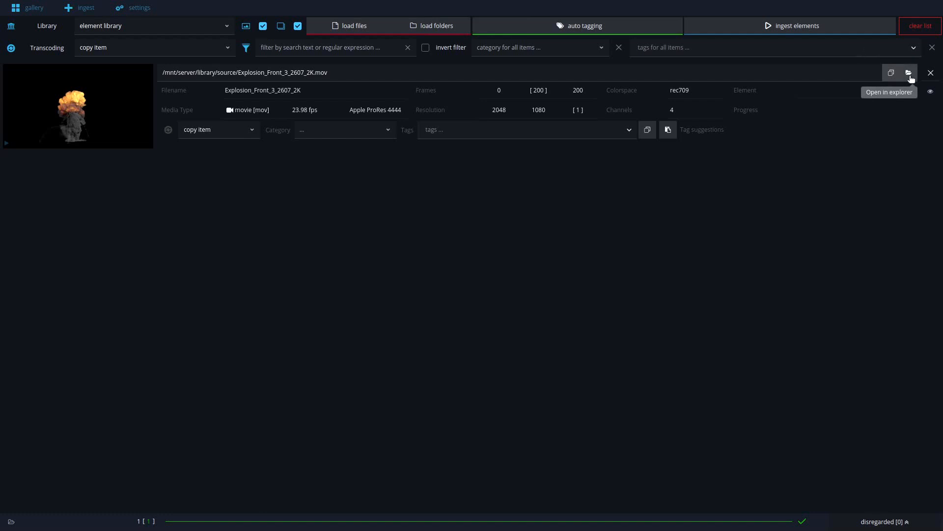
left_click(909, 74)
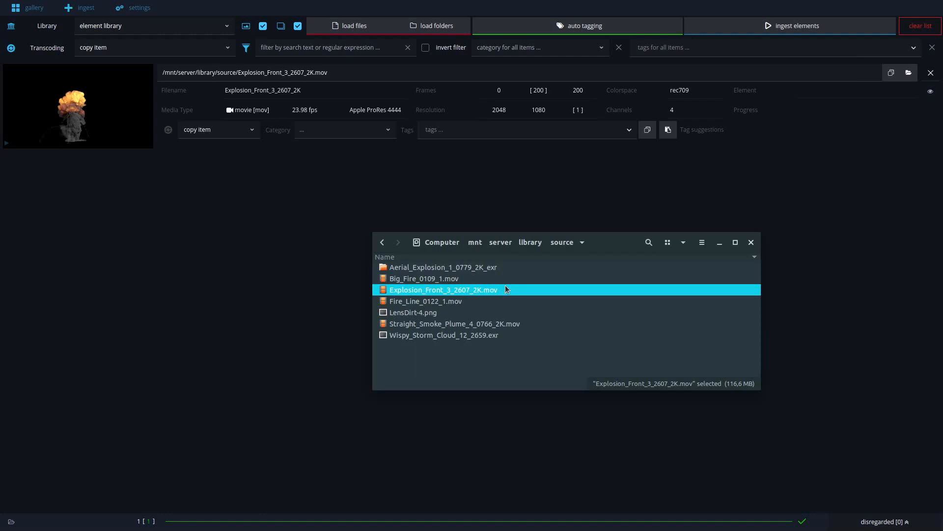
left_click(496, 187)
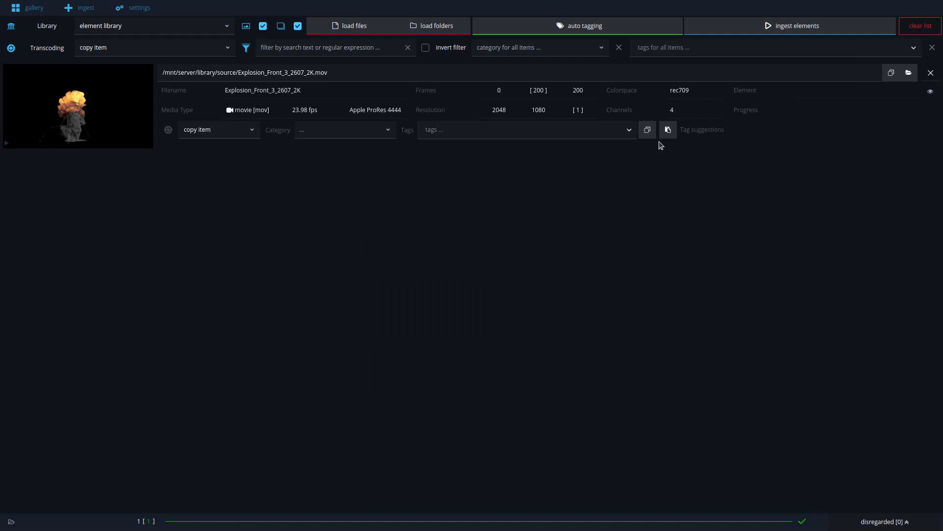
Apply the abstract tag to all items while Explosion_Front_3_2607_2K is temporarily disabled.
left_click(930, 92)
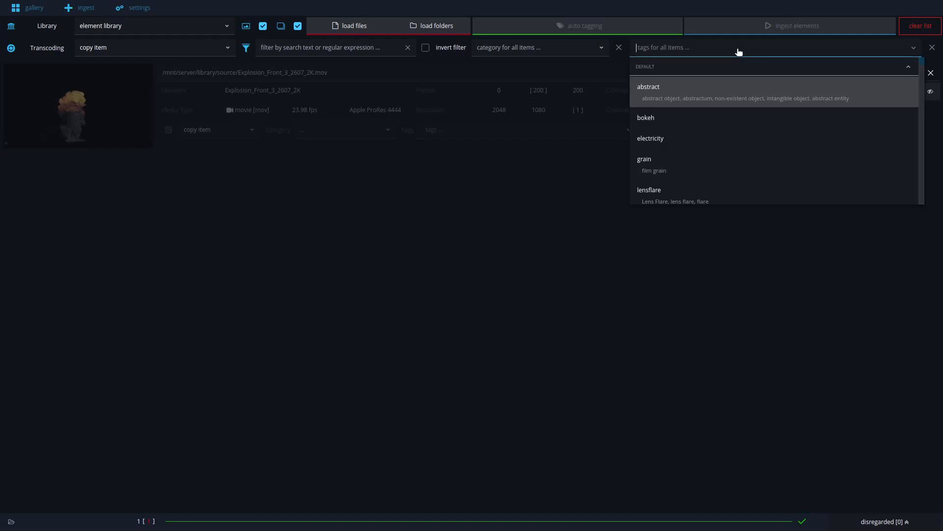
left_click(686, 88)
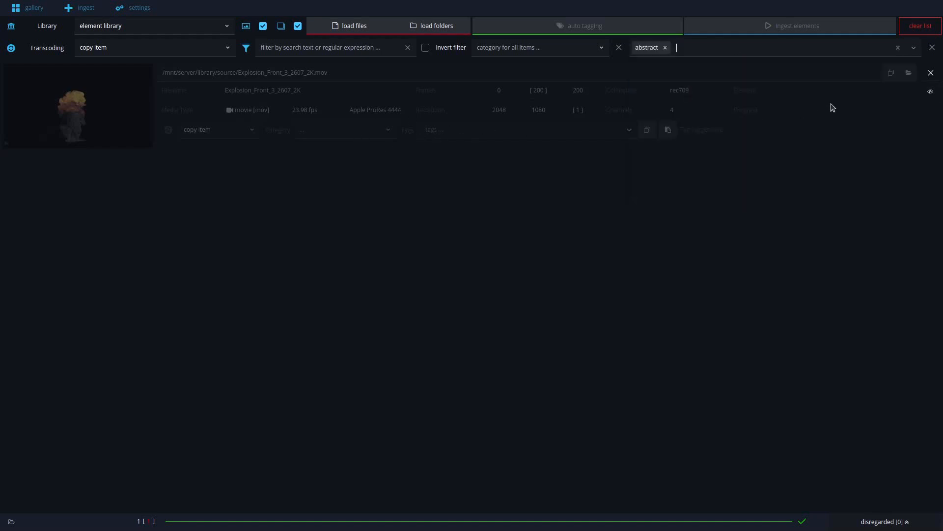
left_click(927, 93)
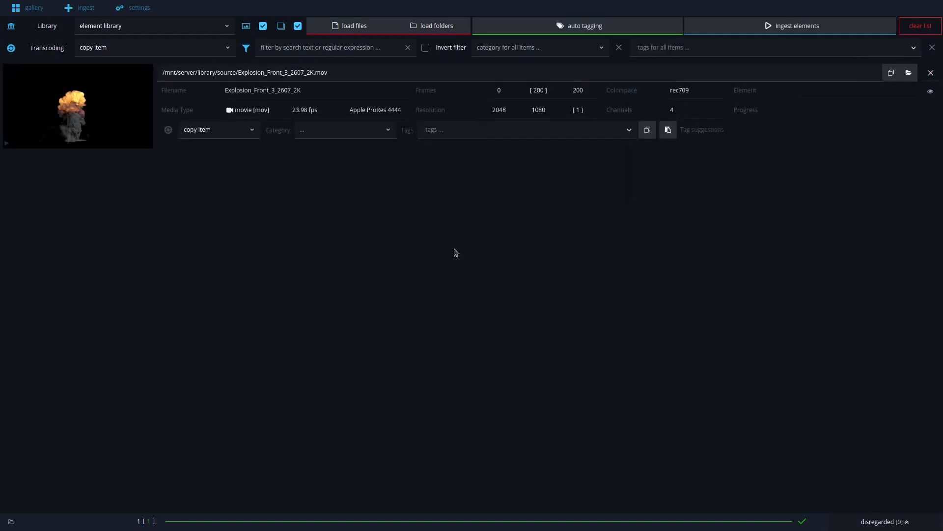
Ingest Explosion_Front_3_2607_2K into the element library and check the item's processing progress.
left_click(931, 79)
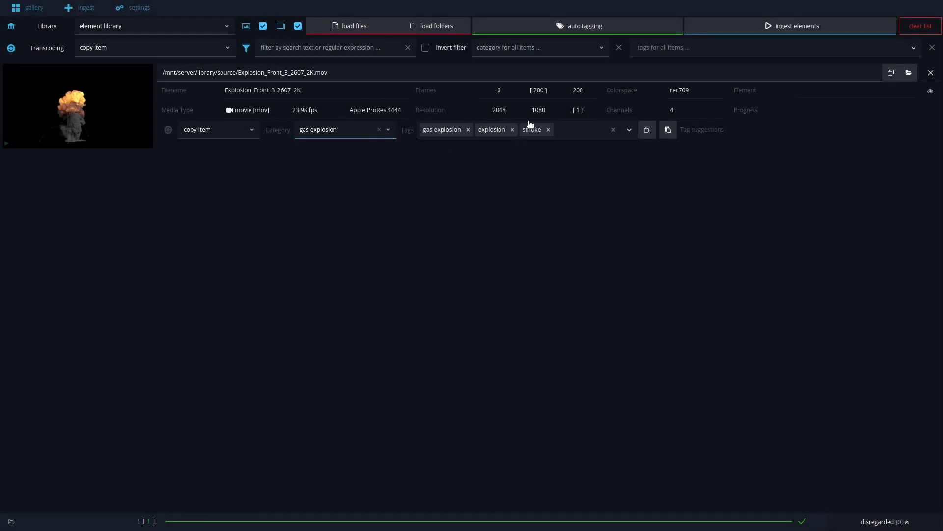
left_click(836, 26)
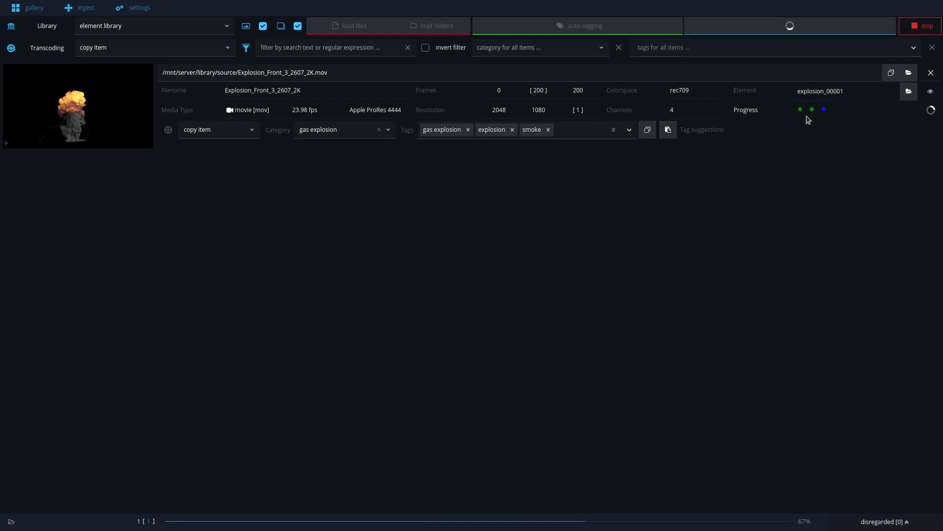
mouse_move(800, 110)
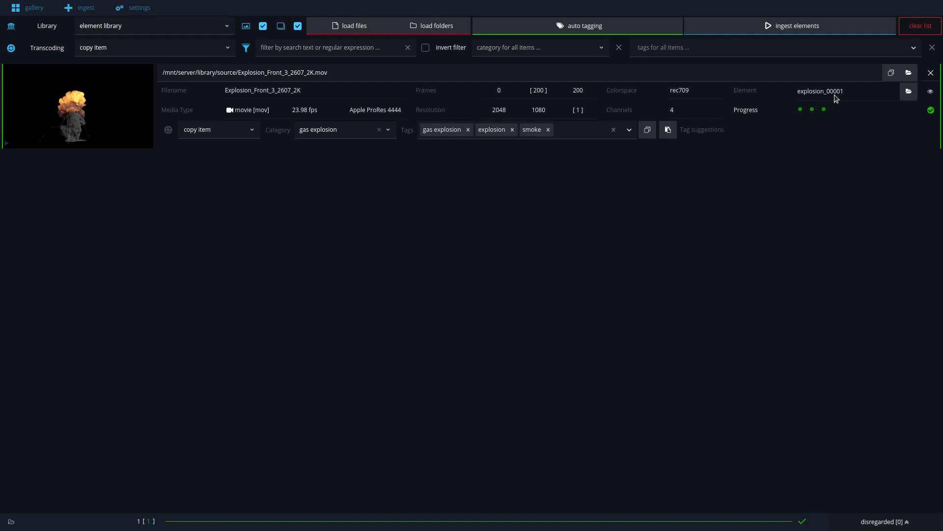
Reveal the ingested explosion element in the file explorer and inspect its parent folder explosion_00001.
left_click(907, 93)
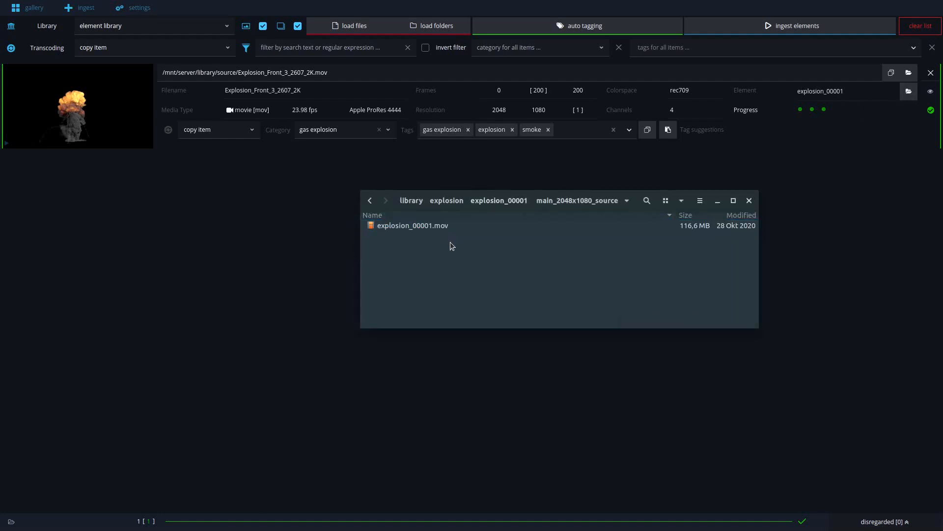
key("alt+Up")
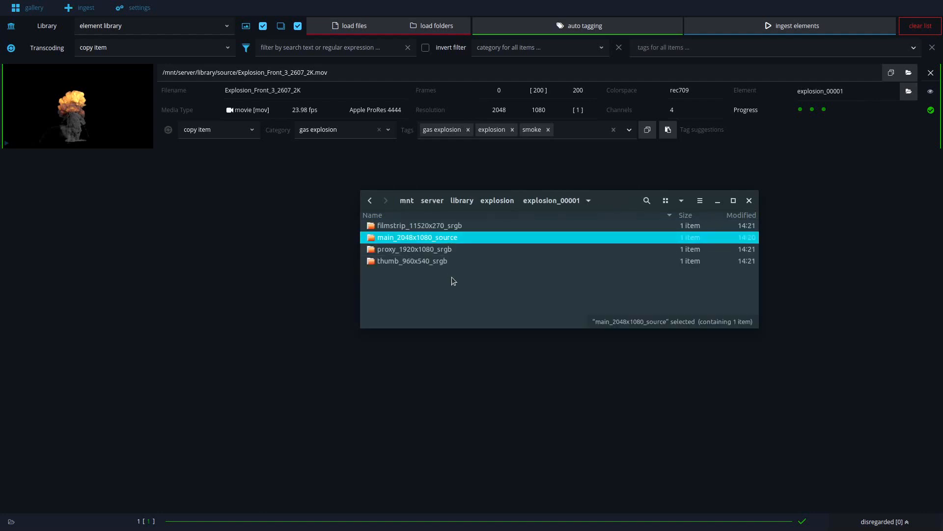
left_click(309, 238)
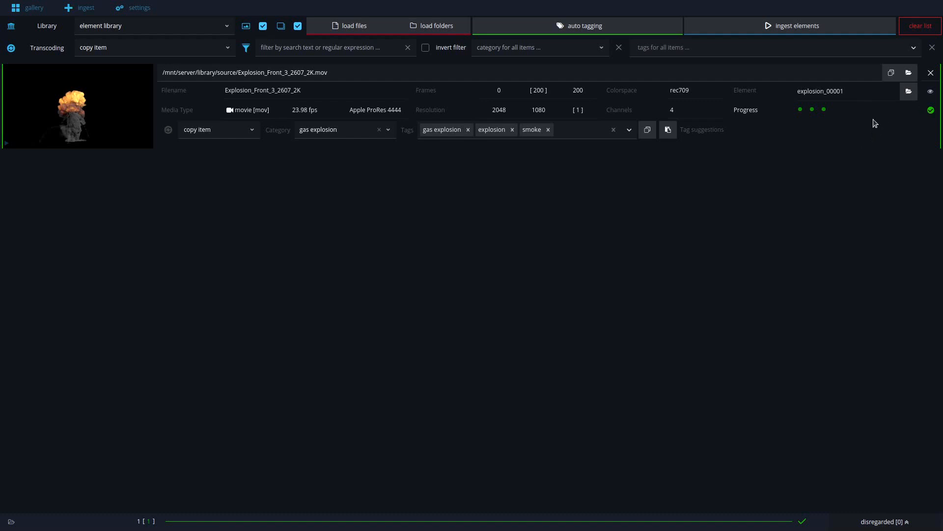
Clear the ingest list and load Explosion_Front_3_2607_2K.mov again from the file explorer.
left_click(916, 30)
key("alt+Tab")
left_click(457, 289)
left_click_drag(457, 289, 539, 153)
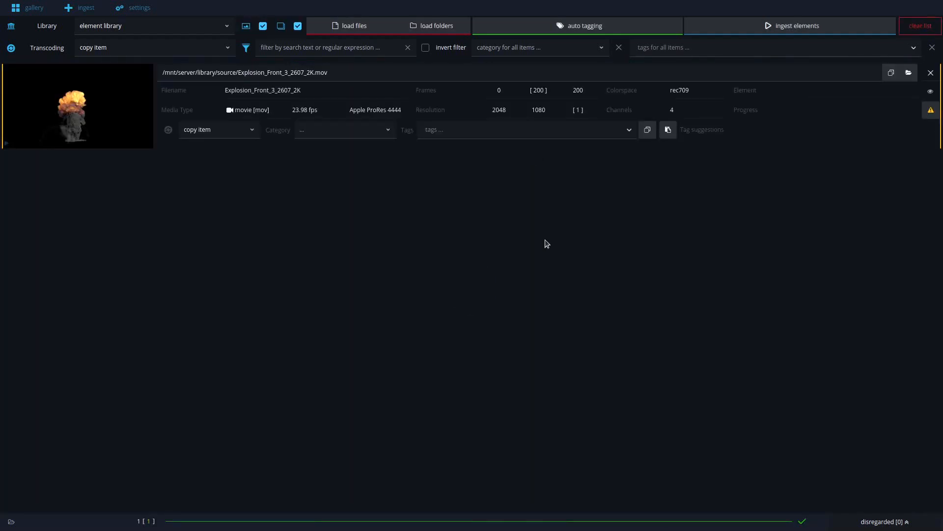
Check the warning on Explosion_Front_3_2607_2K and open the already ingested element in the file explorer.
mouse_move(931, 111)
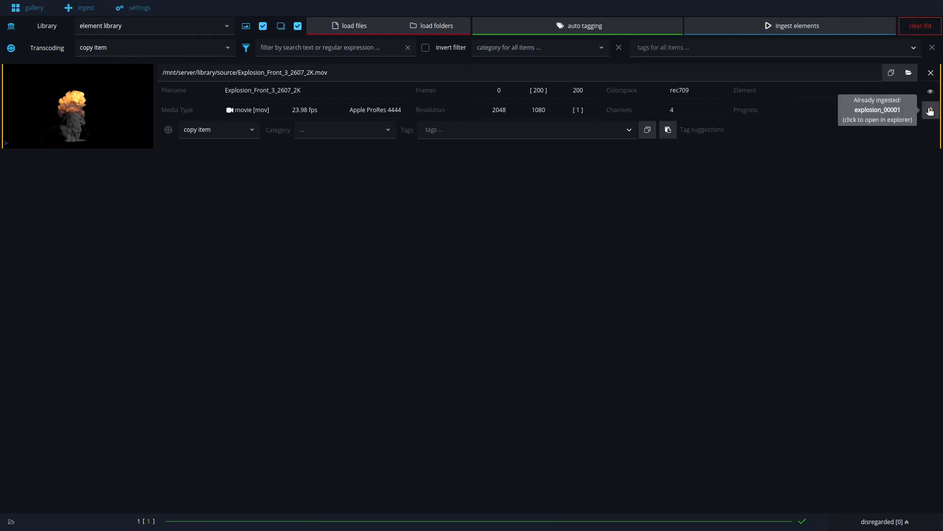
left_click(930, 111)
left_click(415, 233)
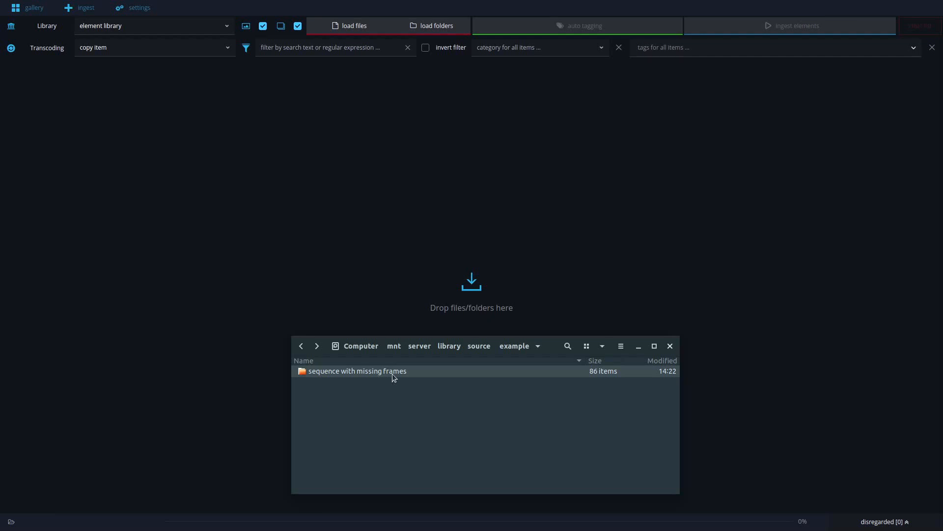
Load the "sequence with missing frames" folder into the ingest list and copy the sequence's missing frame numbers.
left_click_drag(388, 372, 475, 224)
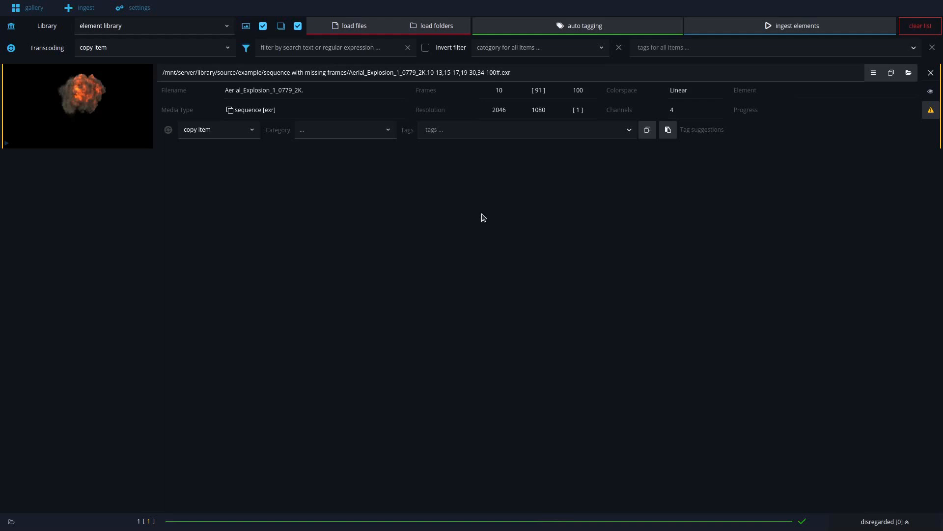
mouse_move(931, 111)
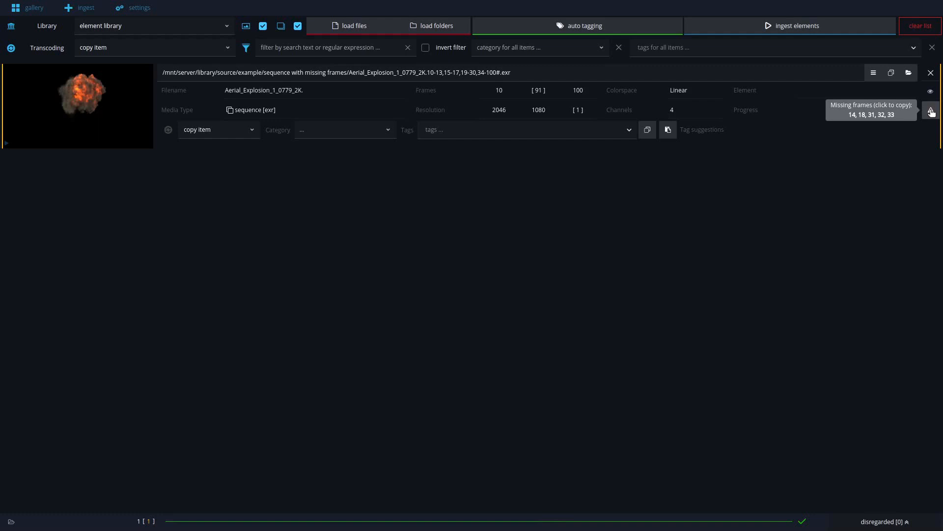
left_click(931, 111)
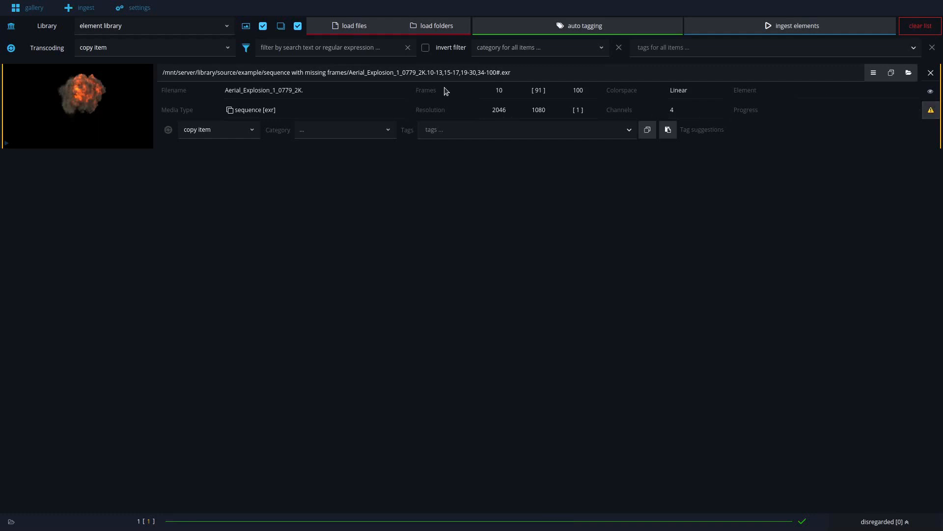
left_click_drag(427, 70, 526, 71)
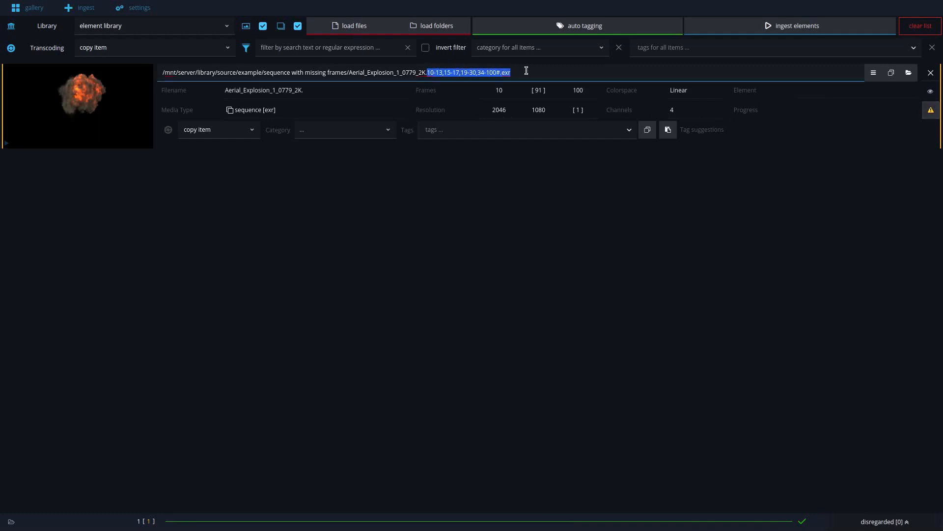
left_click(527, 71)
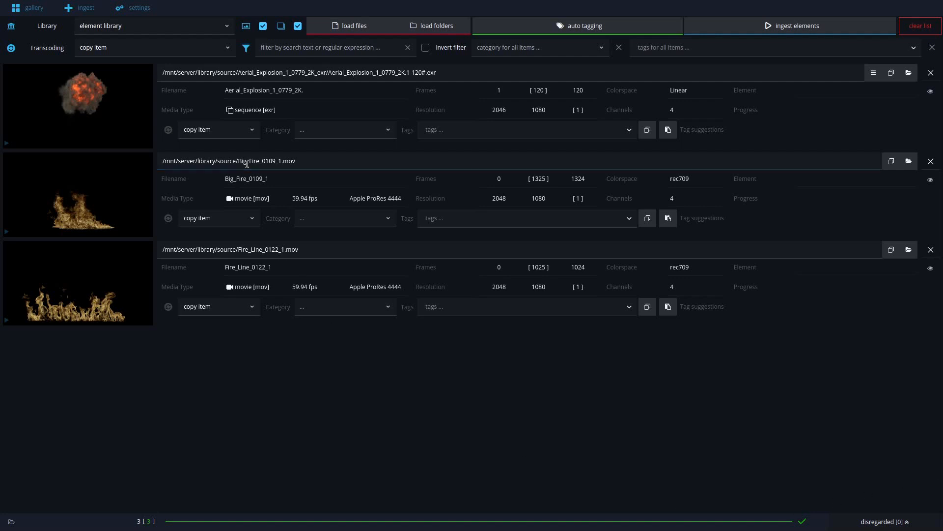
Filter the ingest list by the search text Fire.
left_click_drag(249, 161, 259, 161)
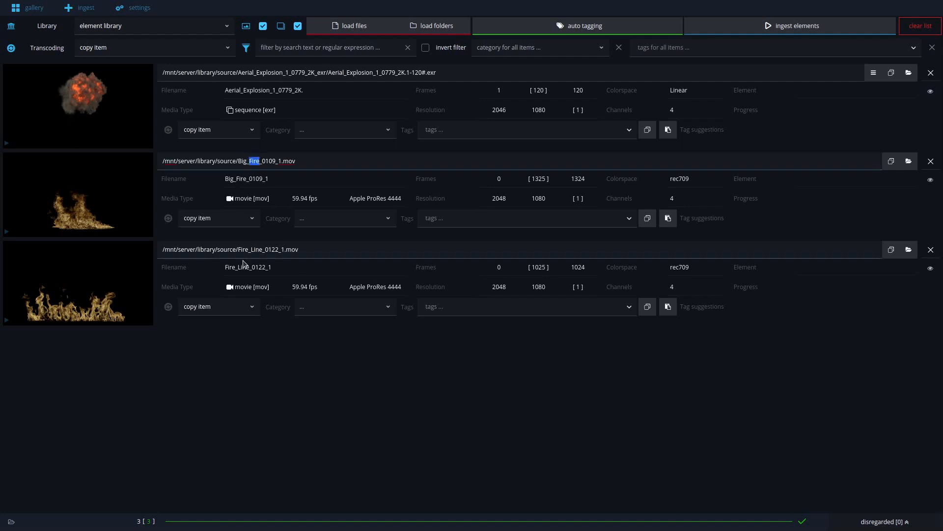
left_click_drag(238, 249, 249, 249)
left_click(305, 47)
type("Fire")
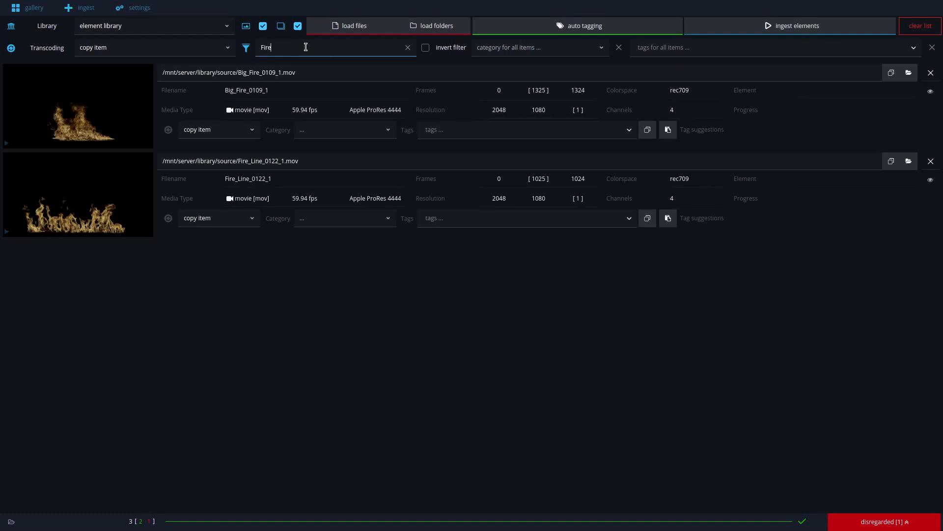
Examine the path and reason of the item disregarded by the Fire filter.
left_click(843, 520)
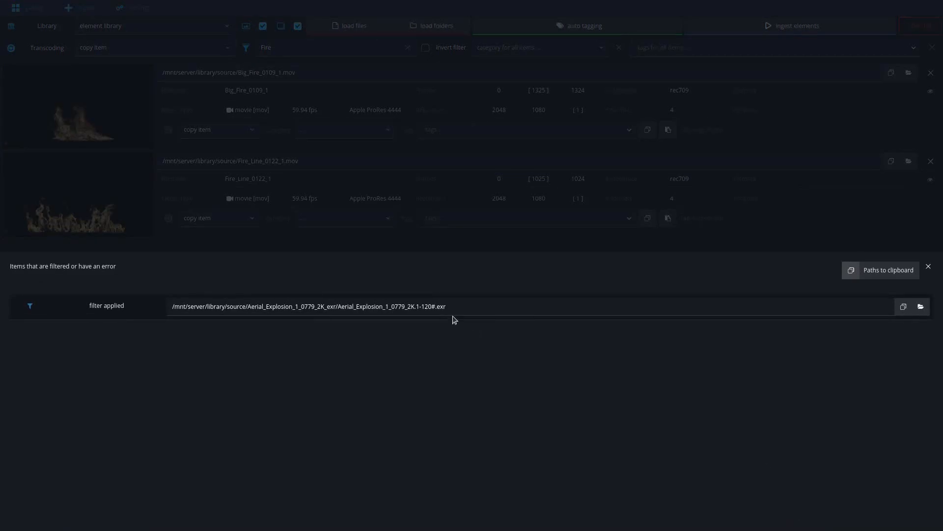
left_click_drag(459, 307, 149, 303)
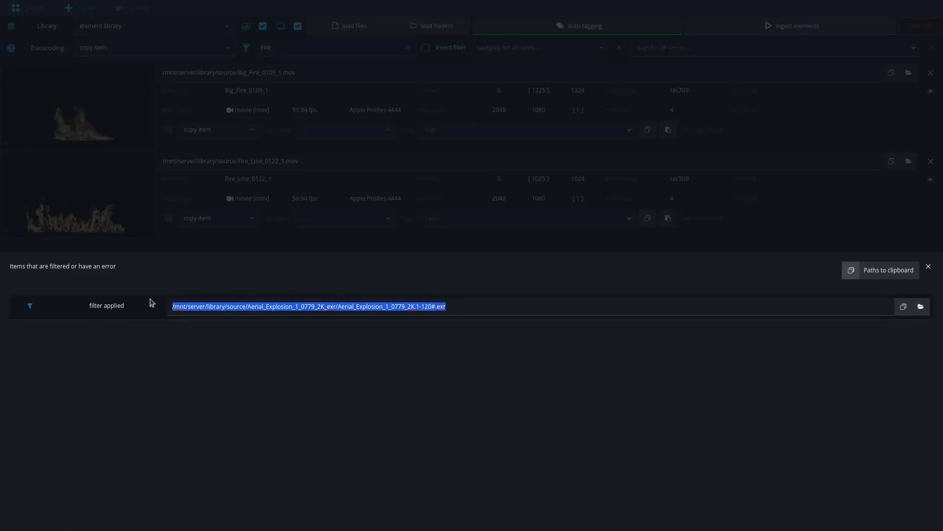
left_click(480, 308)
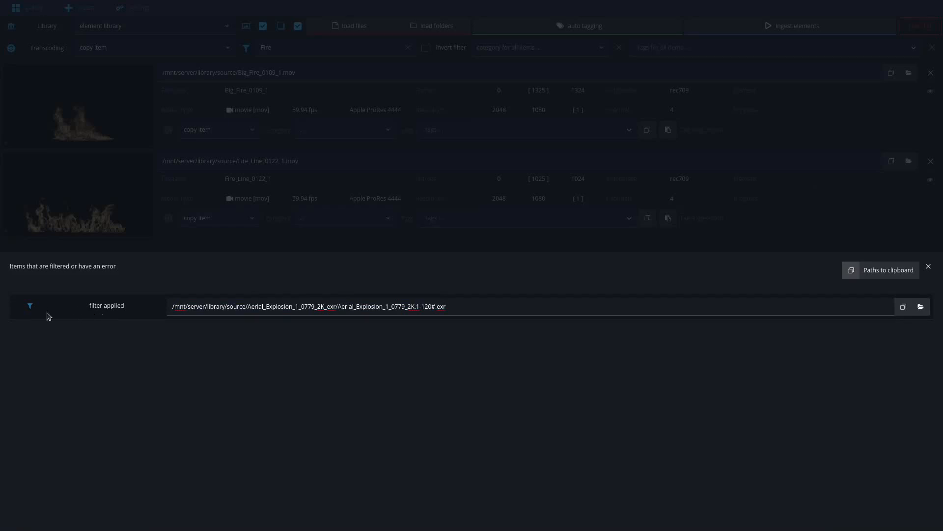
left_click(260, 232)
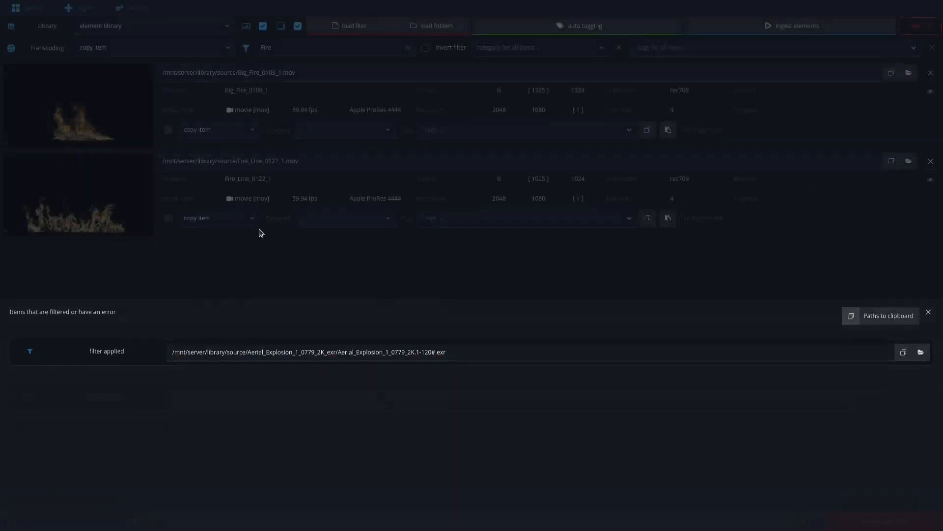
Invert the ingest list filter, and switch Fire_Line_0122_1 to active and back to inactive.
left_click(426, 48)
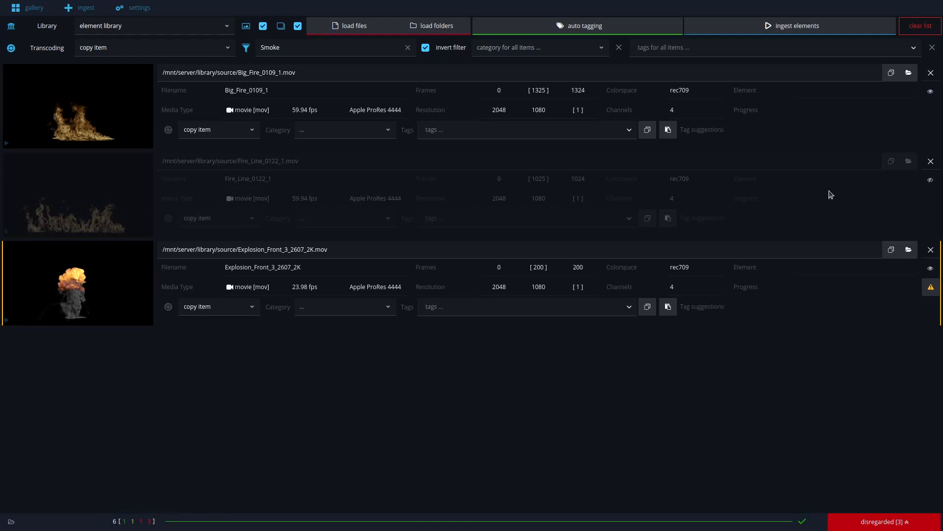
left_click(928, 180)
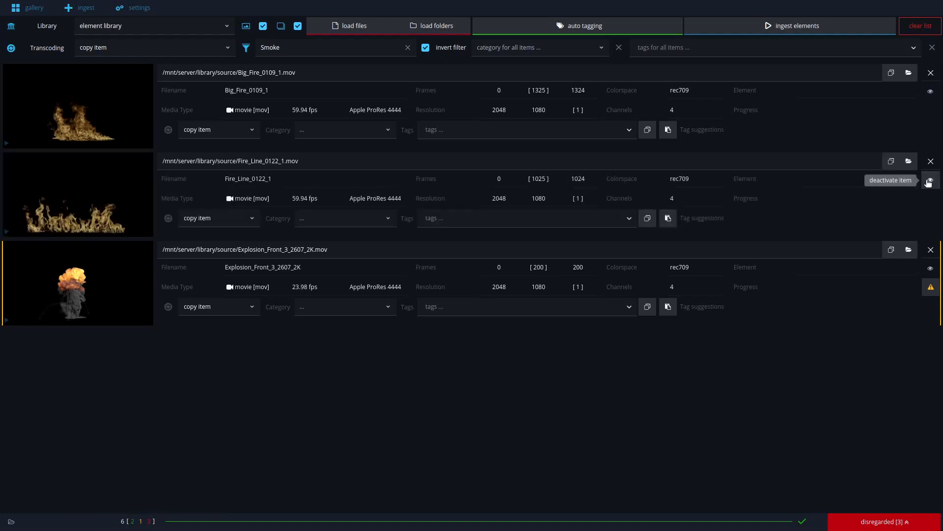
left_click(929, 181)
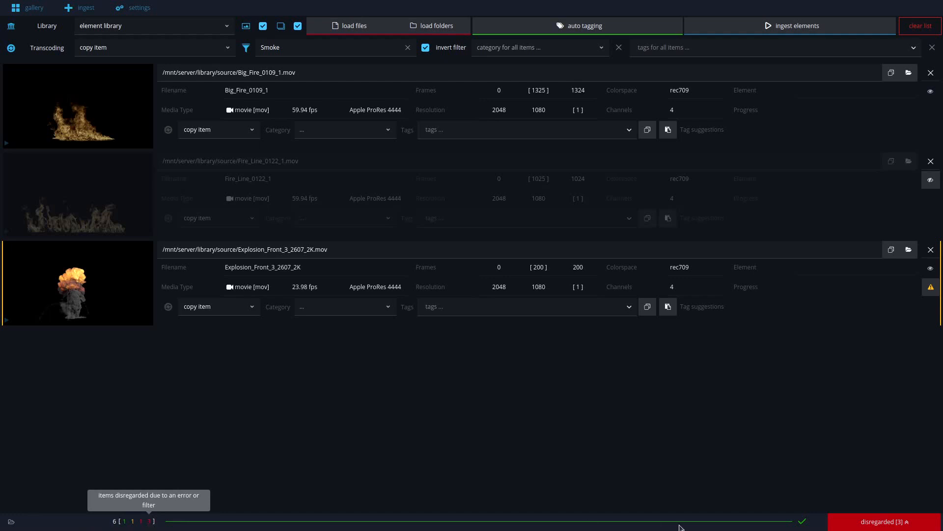
Examine the reasons and file paths of all disregarded items and copy their paths to the clipboard.
left_click(844, 524)
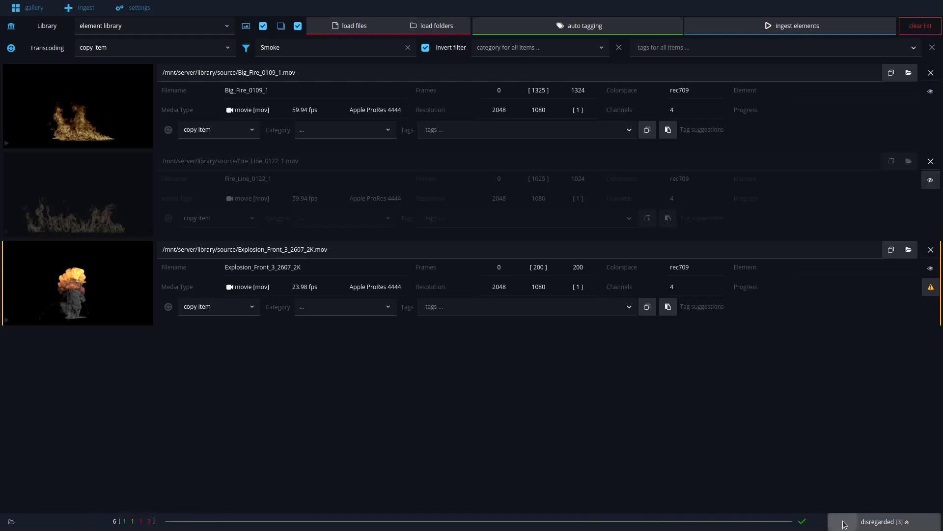
left_click(298, 307)
double_click(273, 305)
left_click(296, 306)
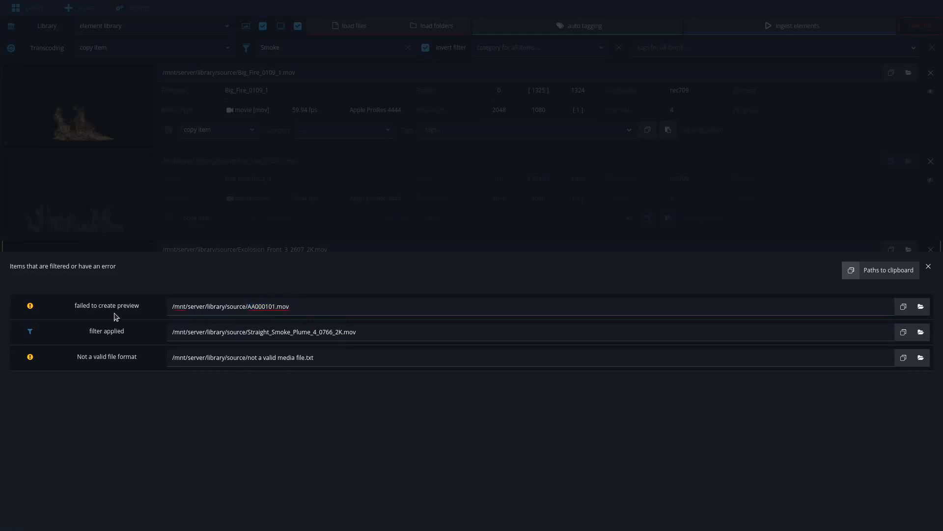
left_click_drag(367, 332, 248, 331)
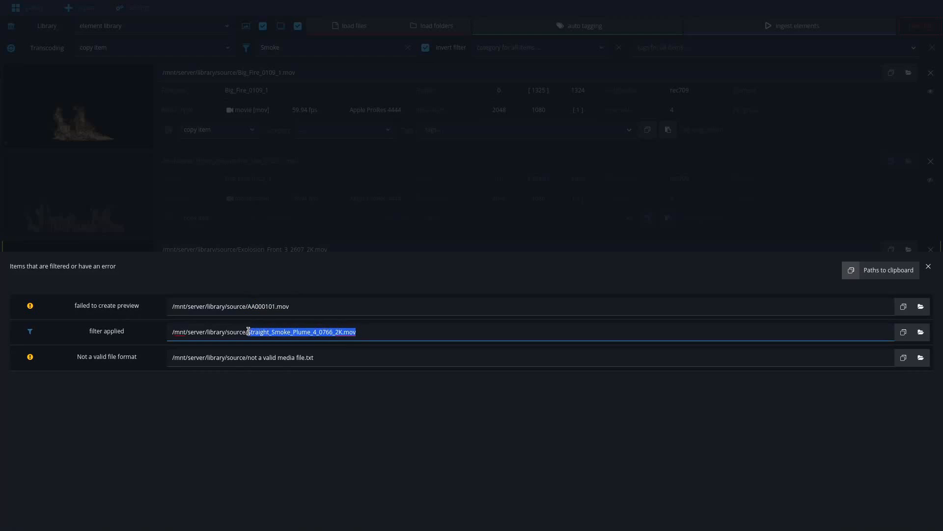
left_click(249, 332)
left_click(103, 341)
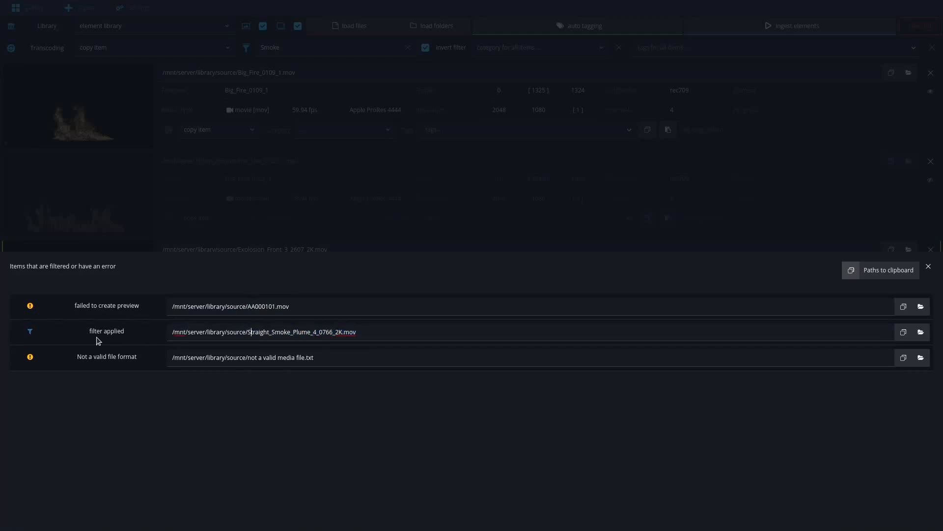
left_click_drag(317, 358, 249, 358)
left_click(330, 360)
left_click(320, 389)
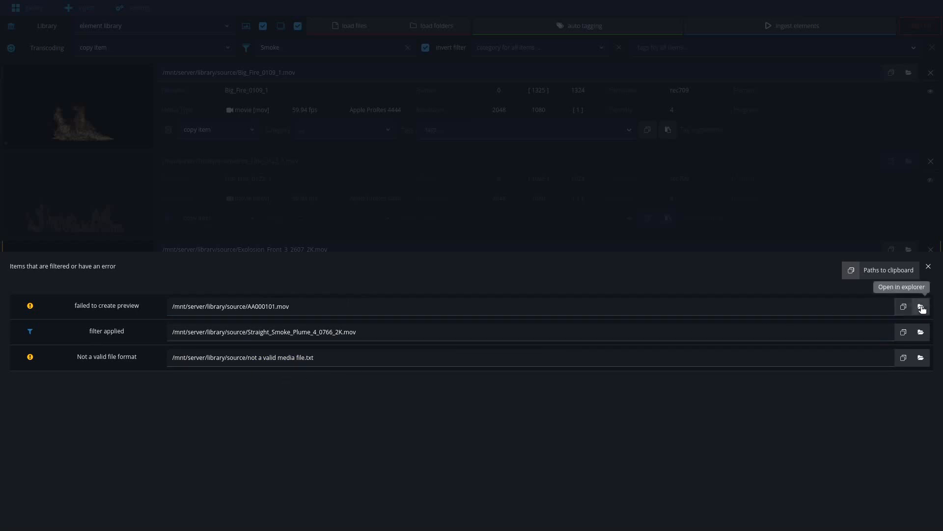
left_click(875, 279)
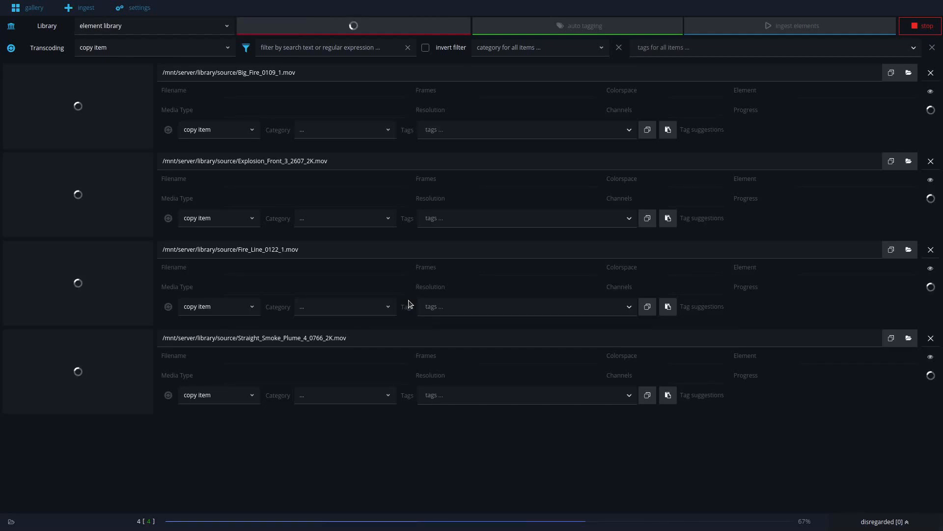
Stop loading the clips, and reactivate Big_Fire_0109_1.mov and Explosion_Front_3_2607_2K.mov to create the explosion clip's preview.
left_click(919, 30)
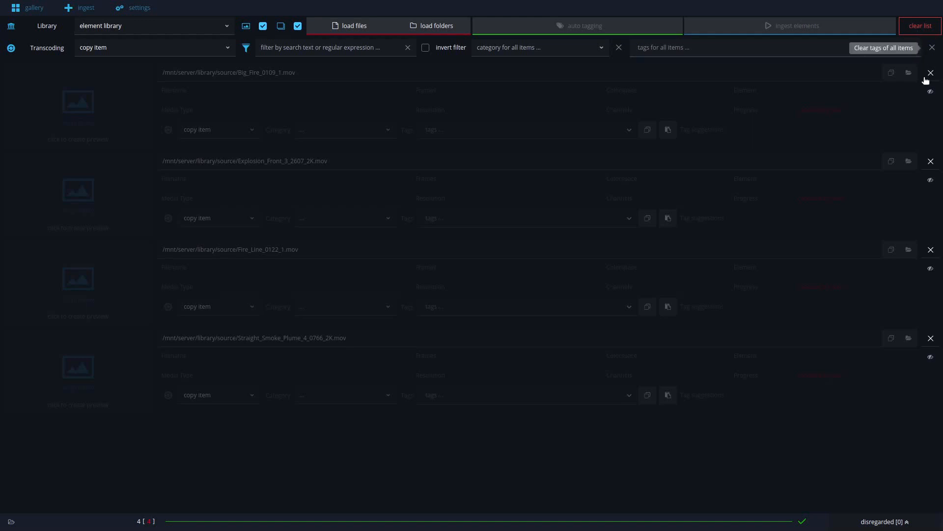
left_click(931, 91)
left_click(929, 181)
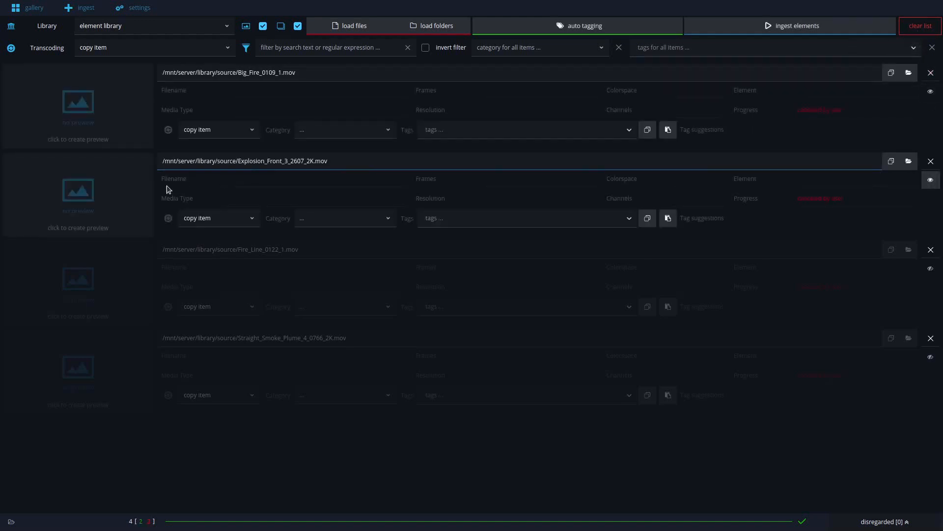
left_click(77, 196)
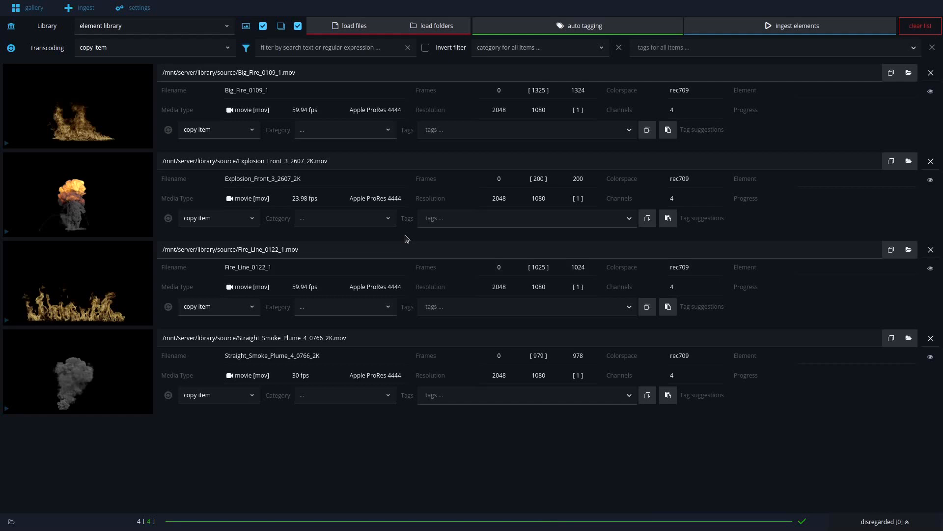
Interrupt an auto tagging run on the four loaded clips and clear the ingest list.
left_click(583, 27)
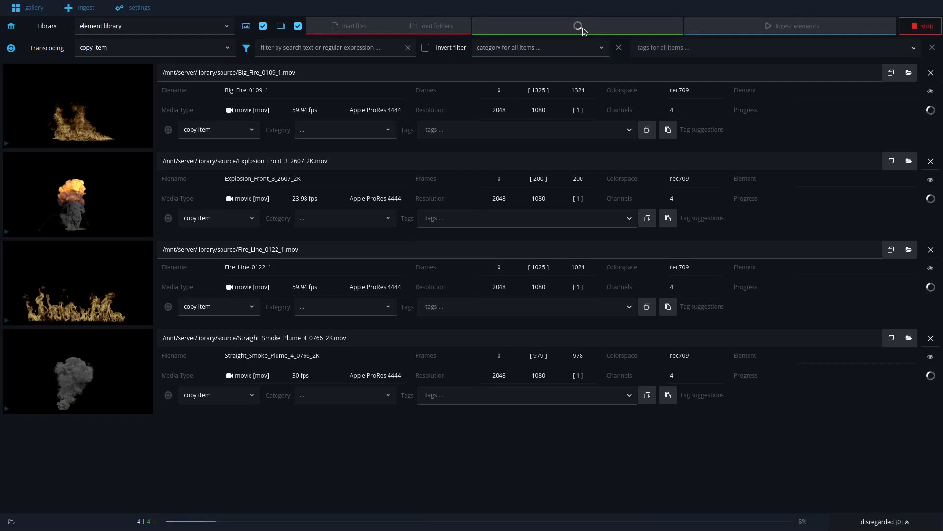
left_click(917, 28)
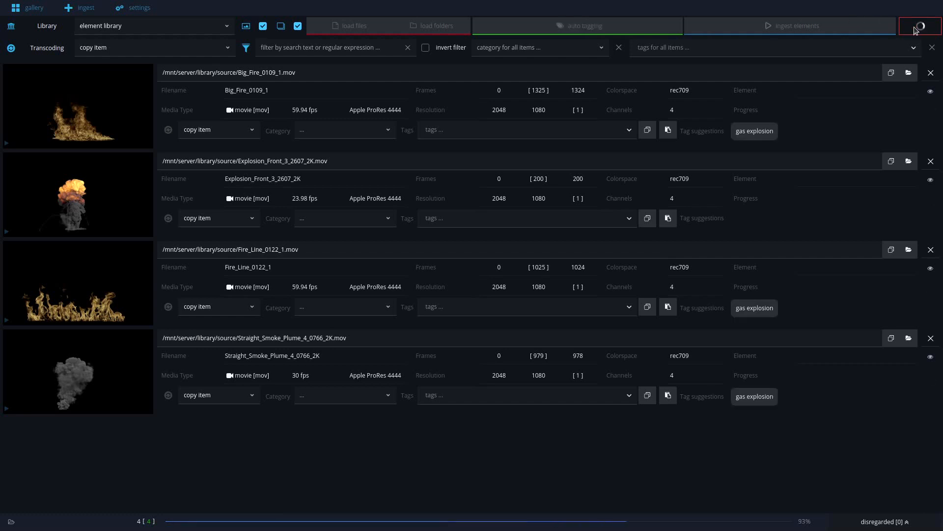
left_click(917, 28)
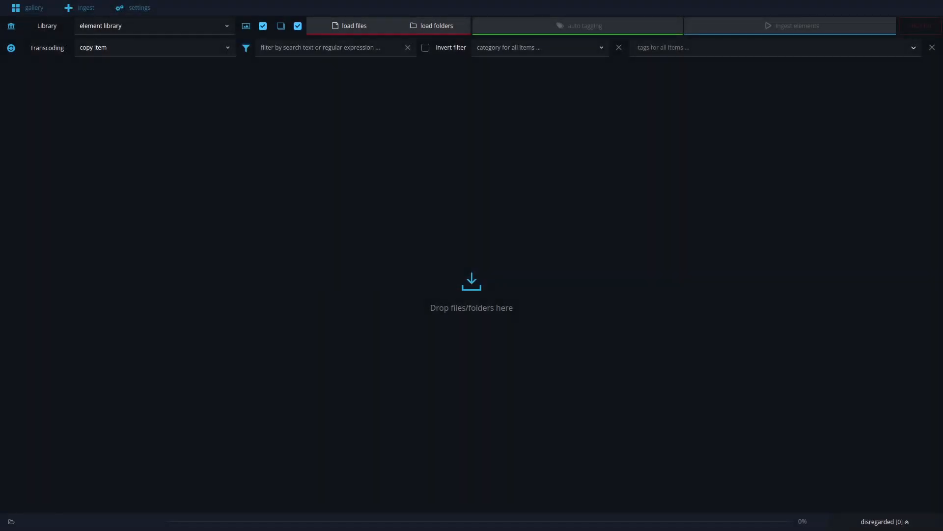
Check the contents of the hdri_sphere and textures folders in the file manager and add both folders to the ingest list.
key("alt+Tab")
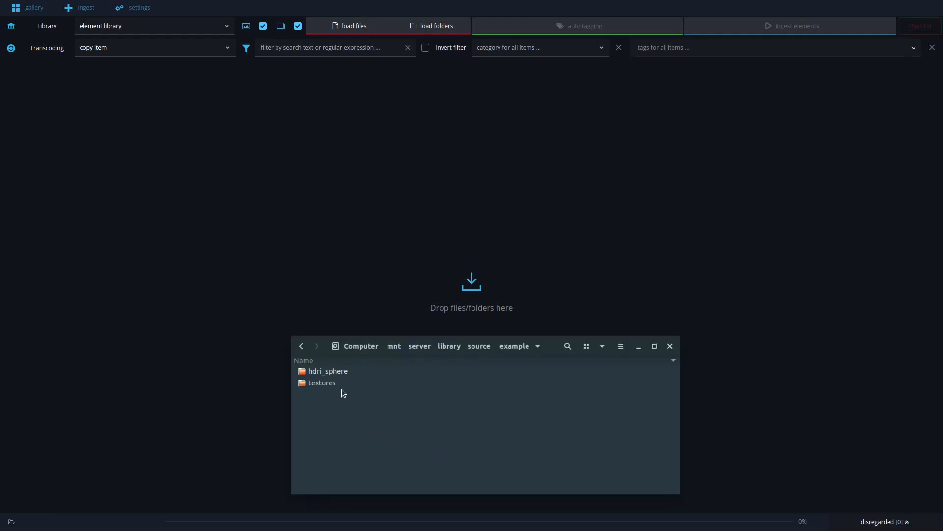
double_click(315, 372)
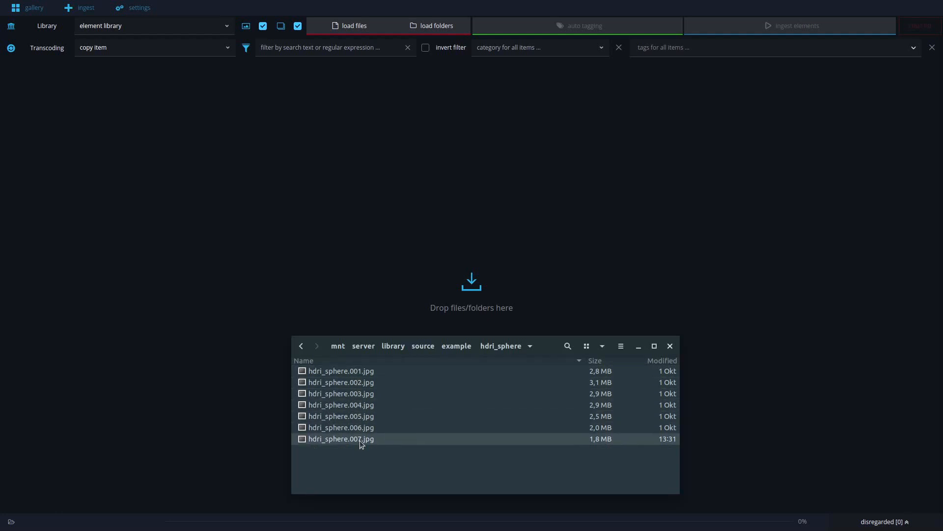
left_click(455, 346)
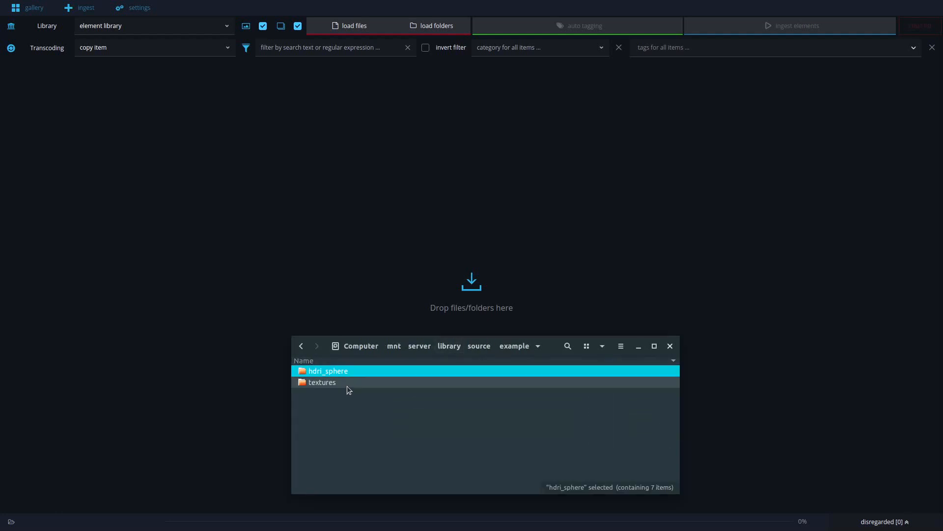
double_click(342, 386)
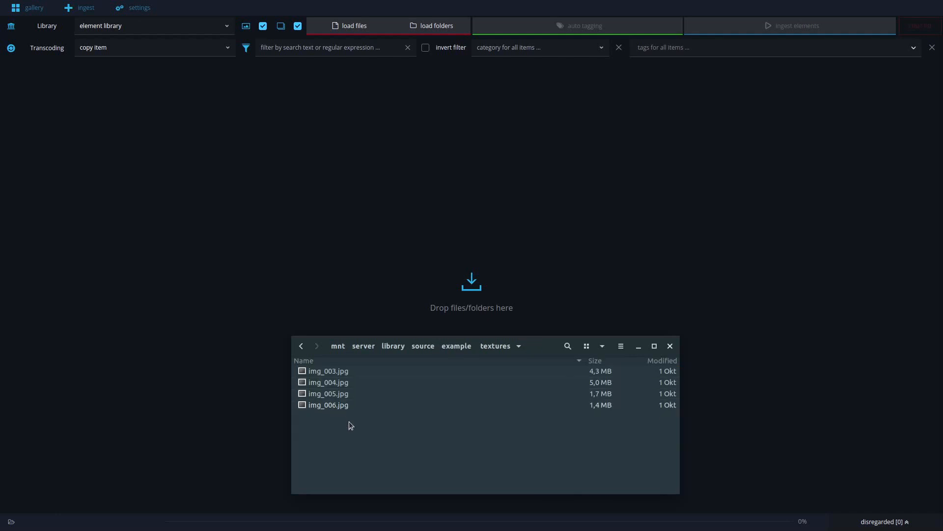
left_click(445, 347)
left_click(367, 372)
left_click_drag(367, 371, 427, 246)
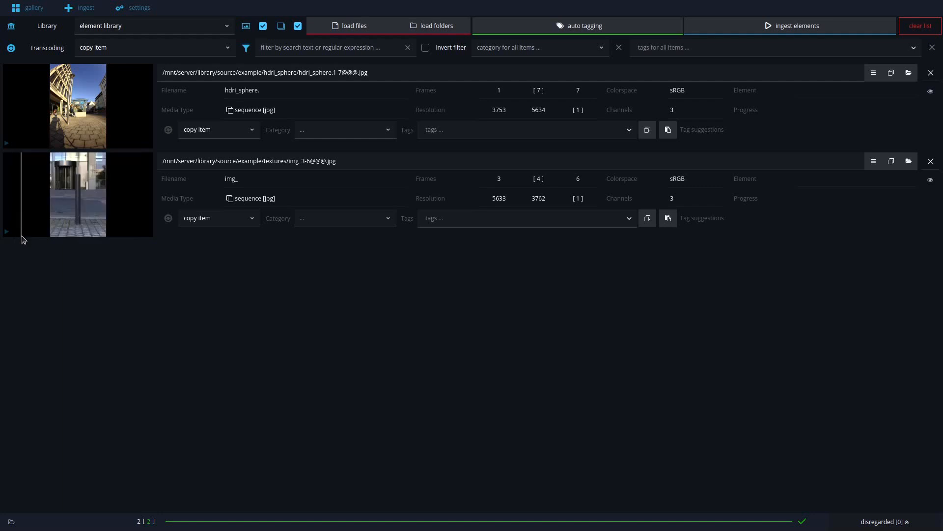
Disable loading as file sequences and add the hdri_sphere and textures folders to the ingest list again.
left_click(874, 163)
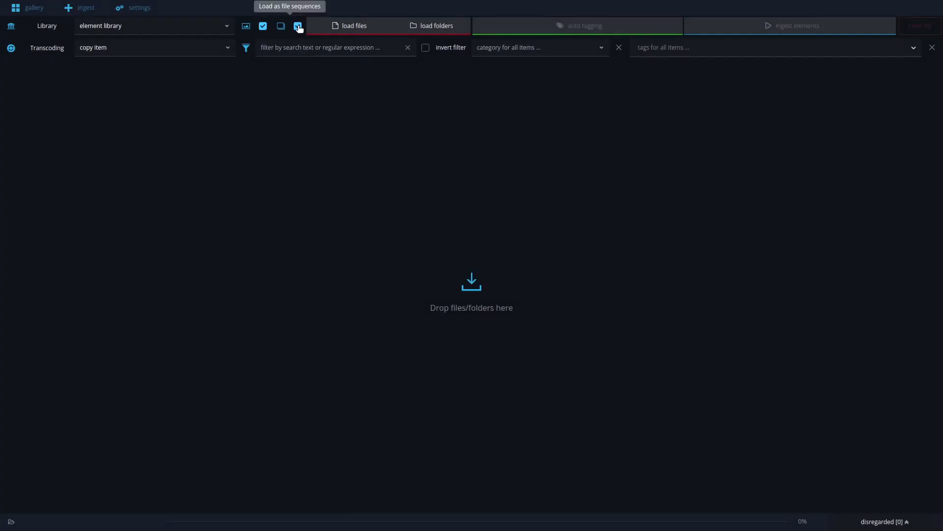
left_click(298, 26)
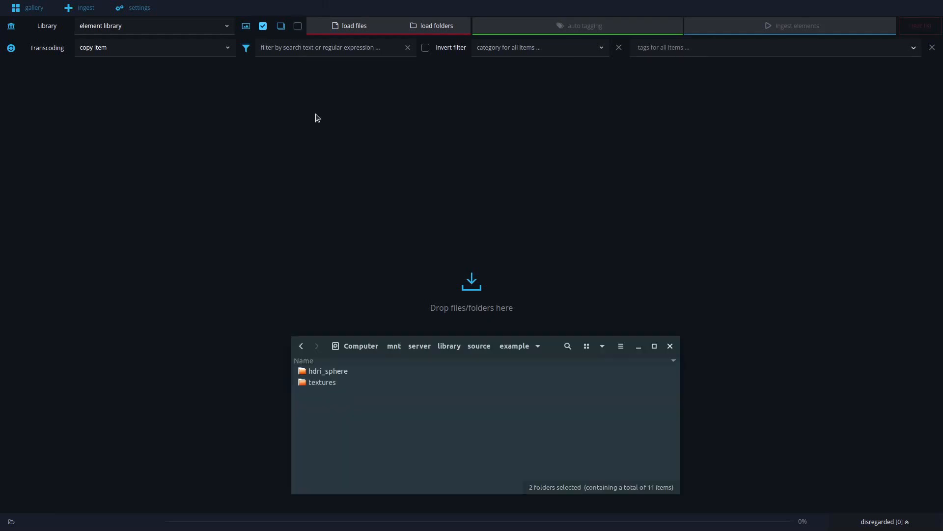
left_click_drag(322, 383, 438, 212)
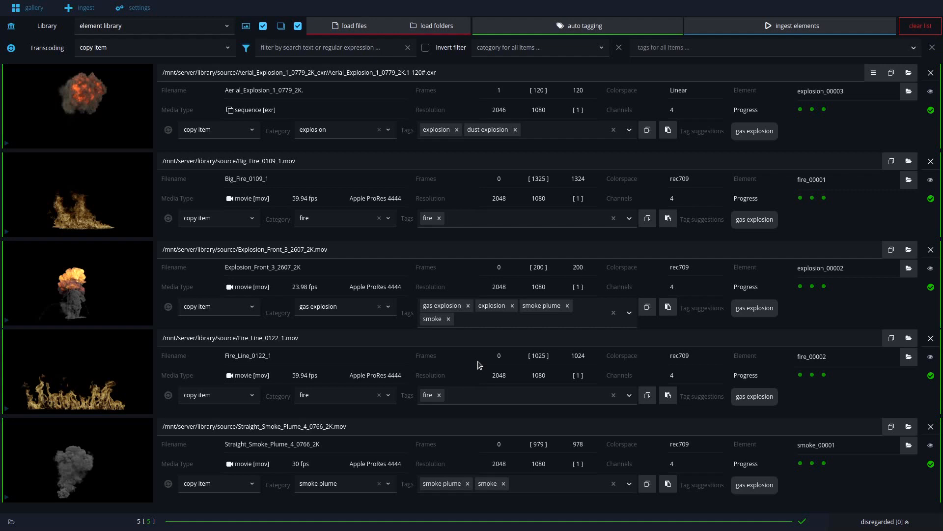
Reveal the element library's config folder from its settings and open das-element_ingest_2021-10-18_14-42-33.csv from ingest_logs in Atom.
left_click(133, 14)
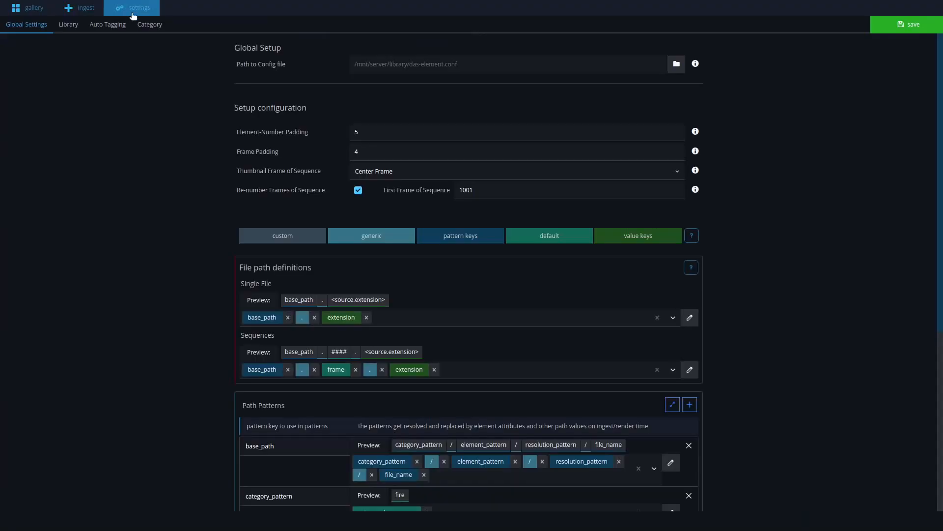
left_click(68, 26)
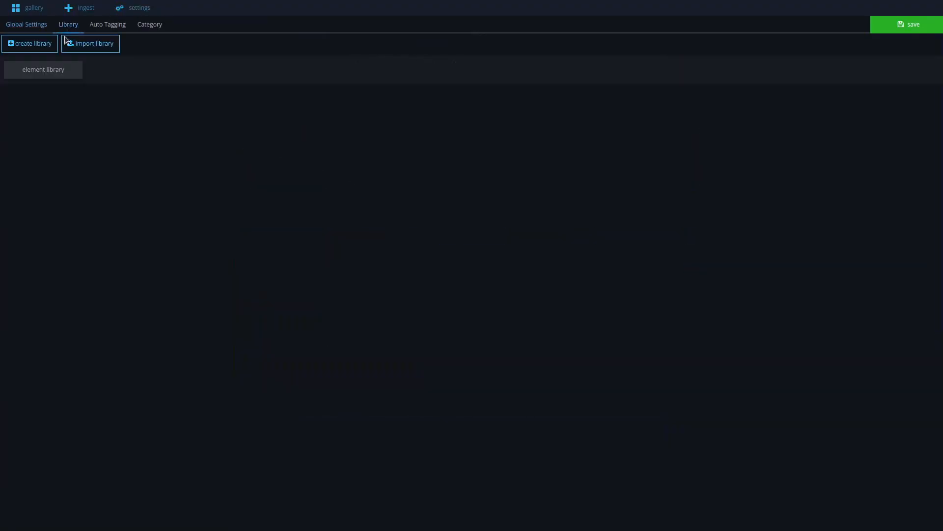
left_click(46, 77)
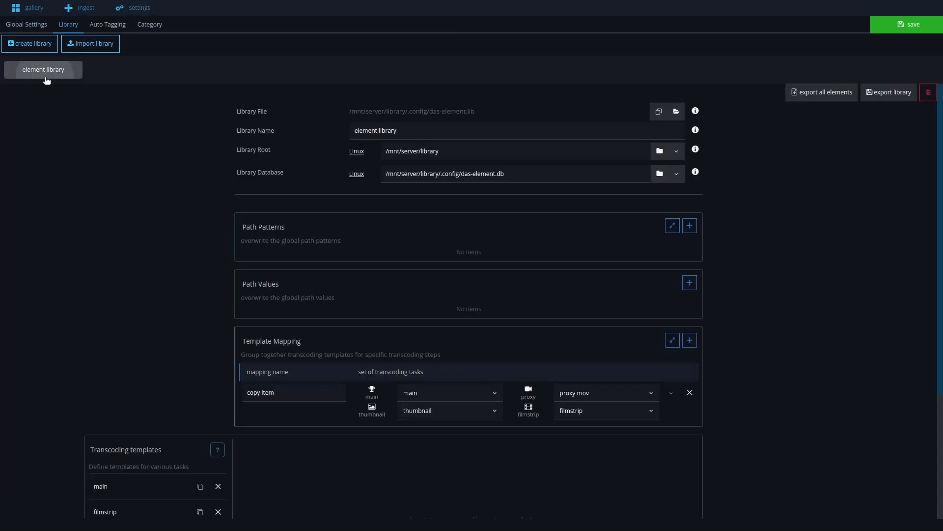
left_click(676, 113)
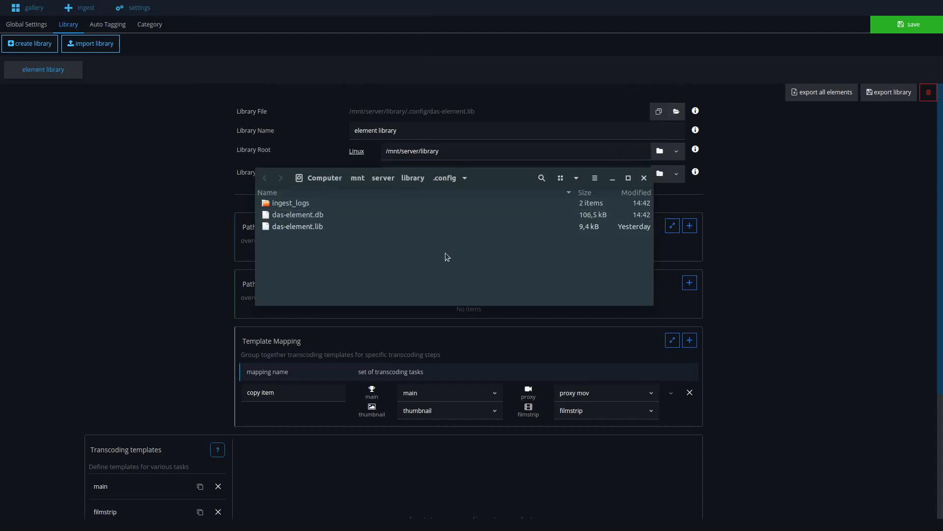
double_click(286, 205)
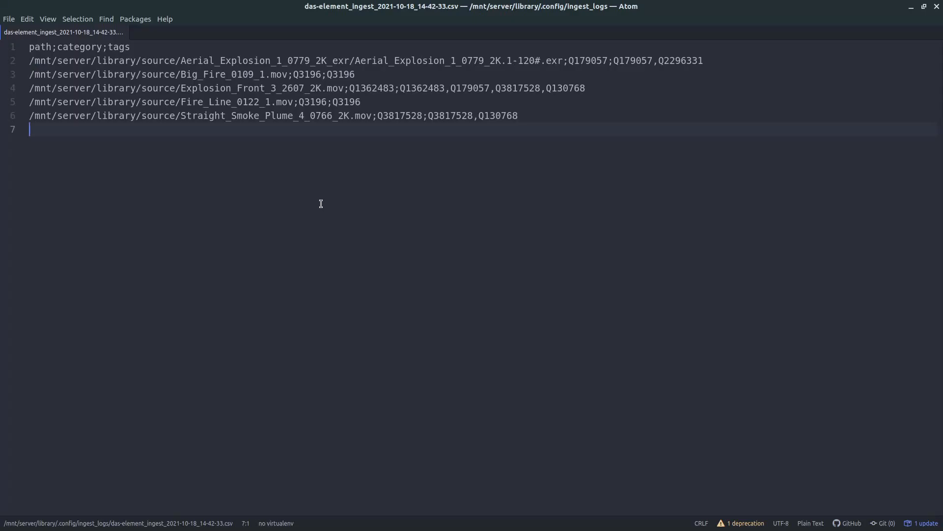
Examine the log's header columns and separators, and the path, category and tag IDs of the Aerial_Explosion_1_0779_2K entry.
left_click_drag(130, 47, 26, 45)
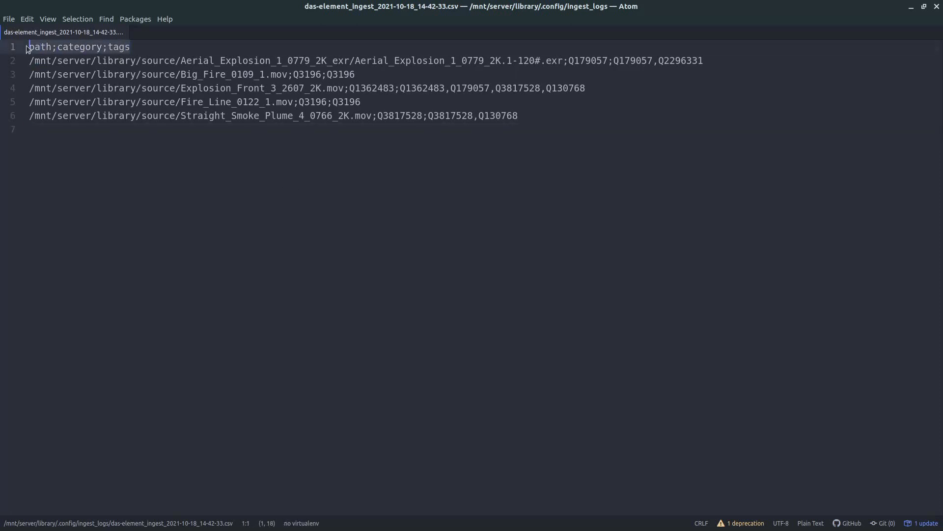
double_click(39, 46)
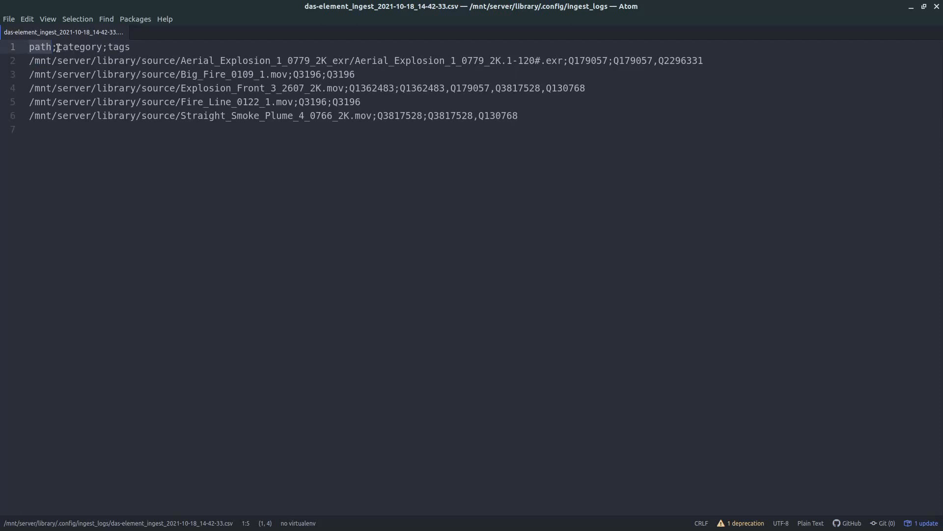
left_click(58, 47)
double_click(119, 47)
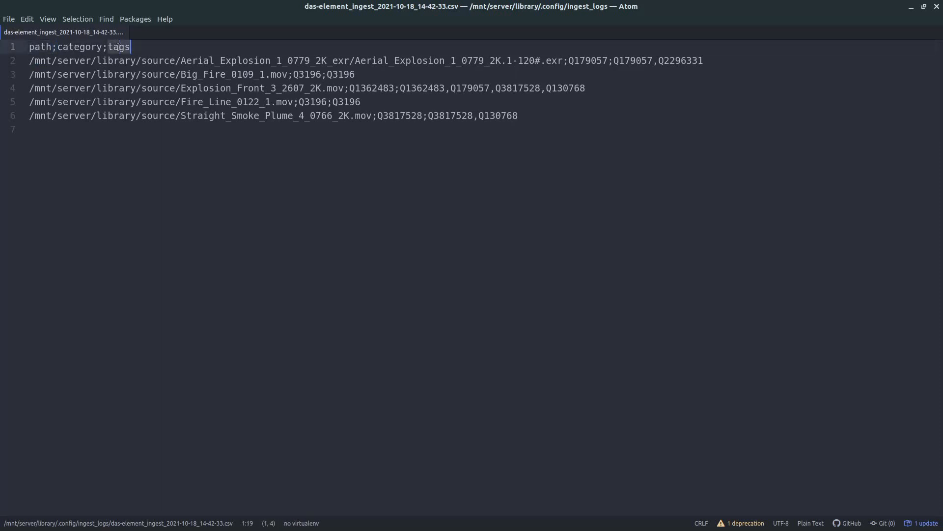
left_click(57, 47)
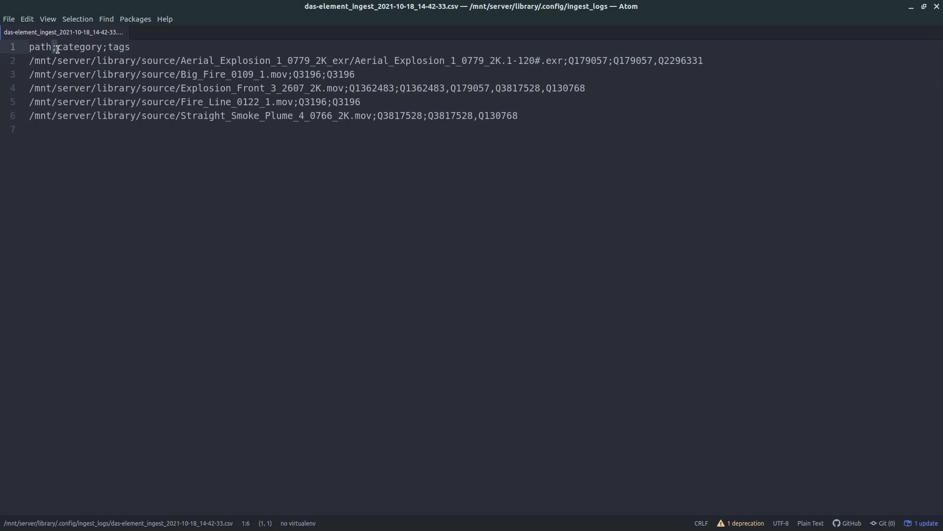
left_click_drag(30, 60, 564, 61)
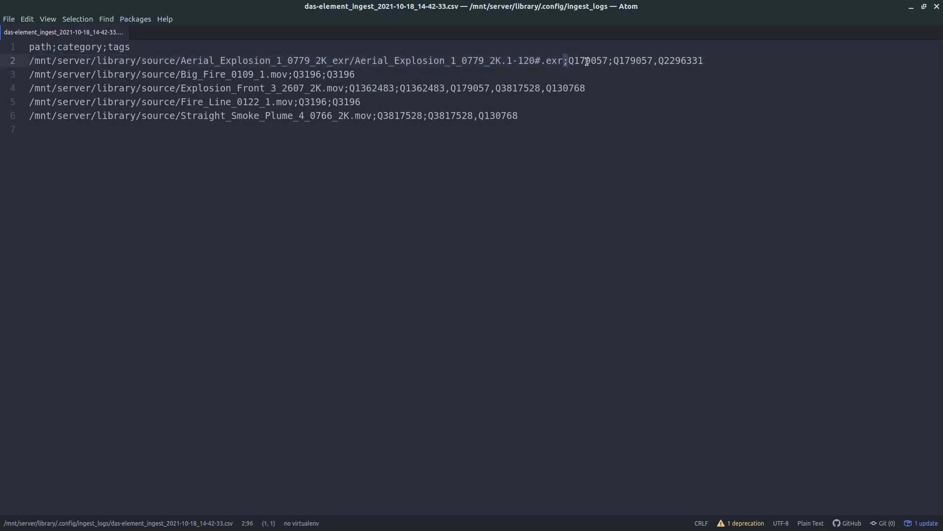
double_click(587, 61)
left_click_drag(613, 60, 705, 59)
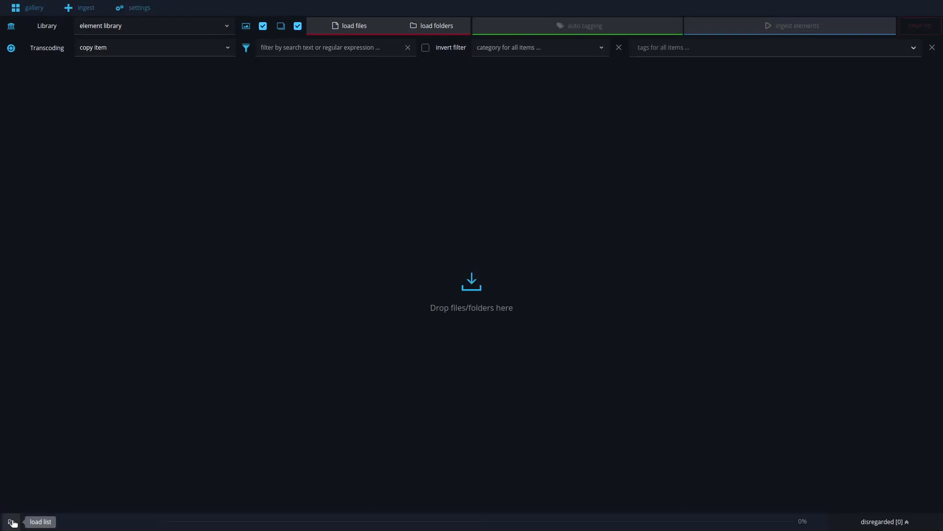
Load the ingest list from the log file das-element_ingest_2021-10-18_14-42-33.csv in ingest_logs.
left_click(11, 521)
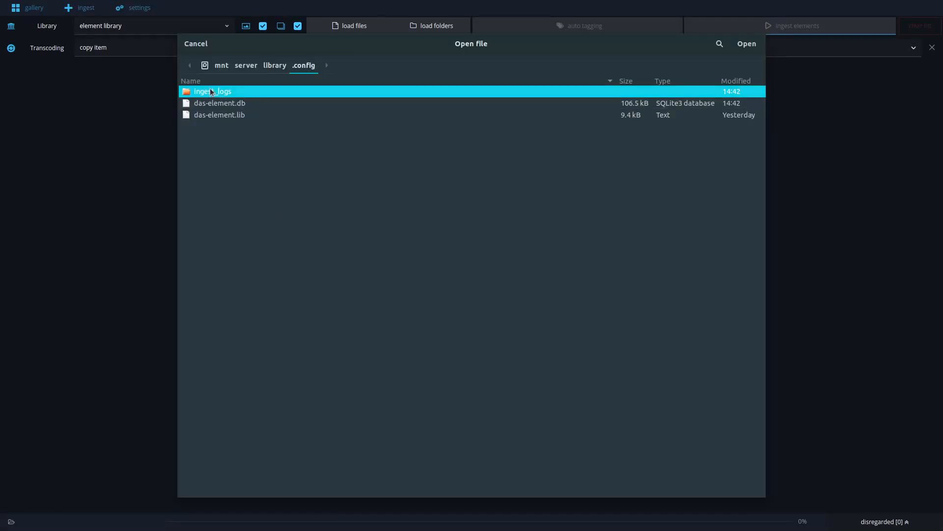
left_click(261, 104)
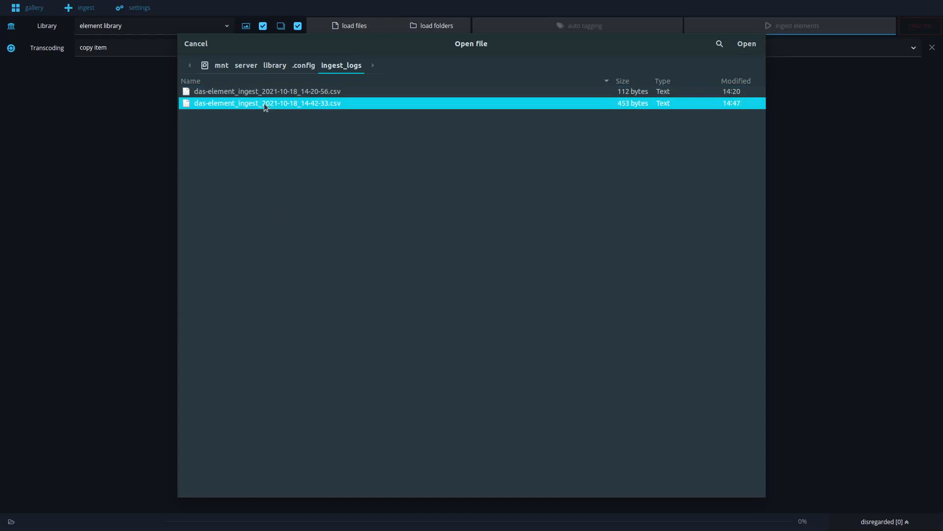
double_click(284, 103)
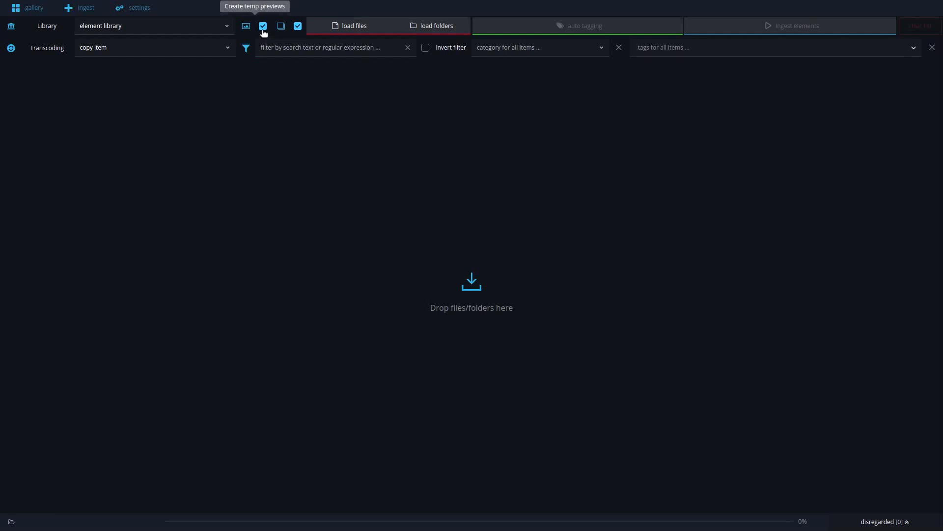
With temp previews disabled, load das-element_ingest_2021-10-18_14-42-33.csv as the ingest list again and create the preview of Big_Fire_0109_1.mov.
left_click(263, 27)
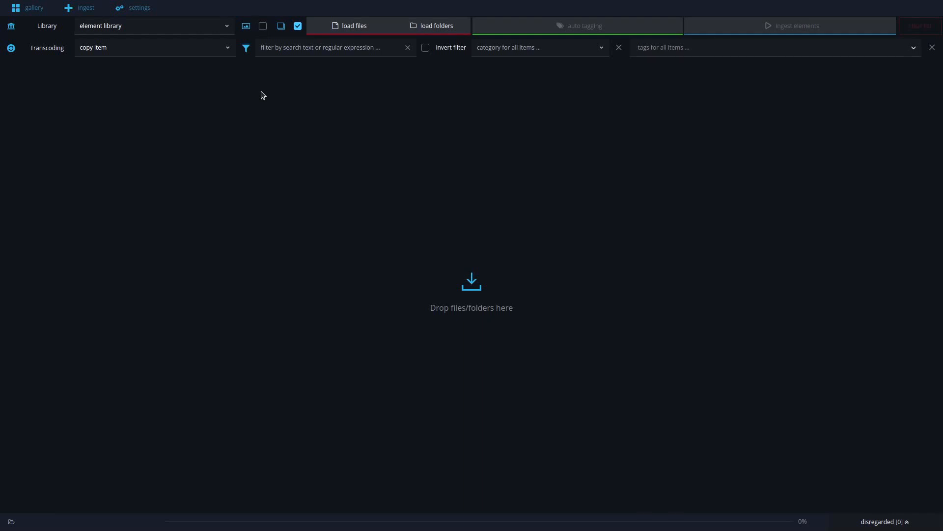
left_click(12, 522)
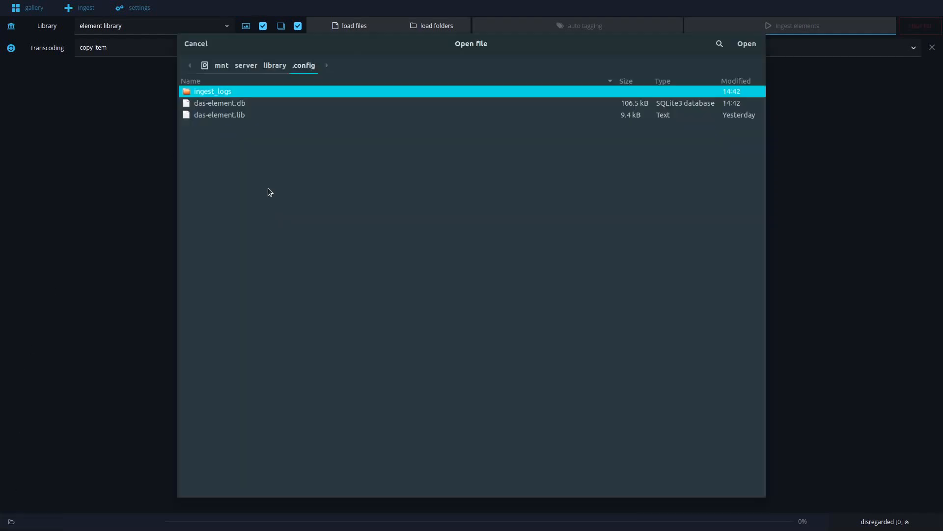
double_click(215, 93)
left_click(267, 104)
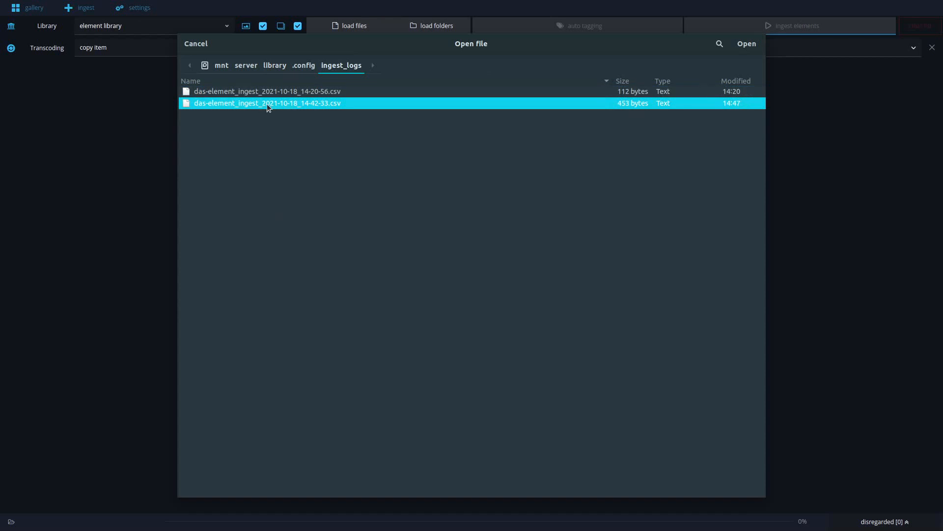
double_click(284, 103)
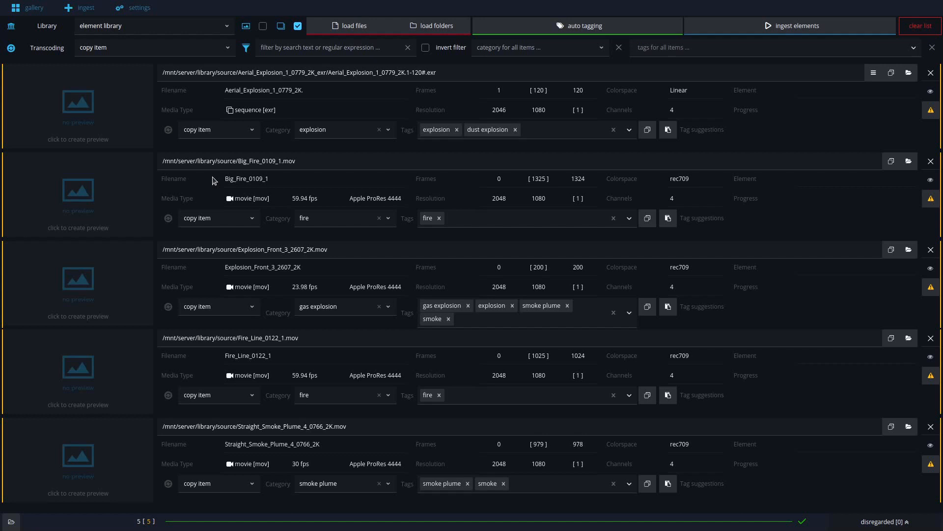
left_click(103, 190)
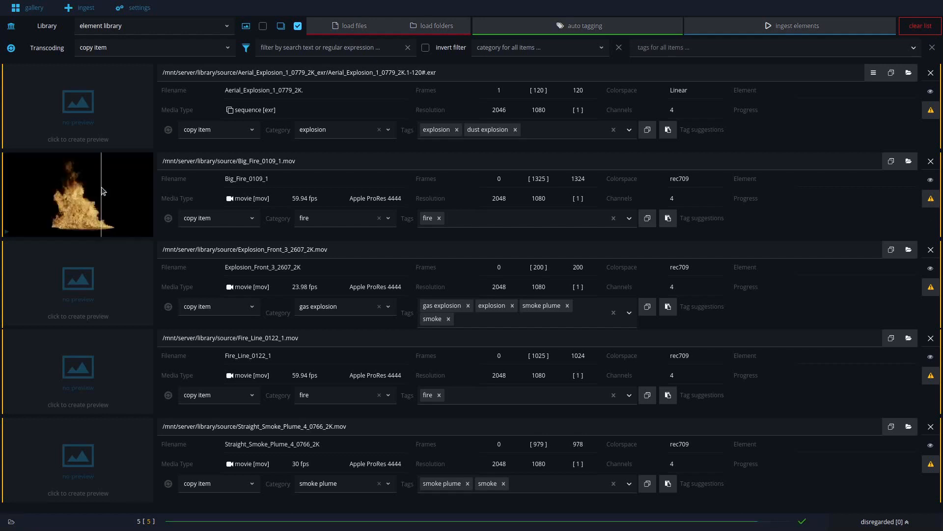